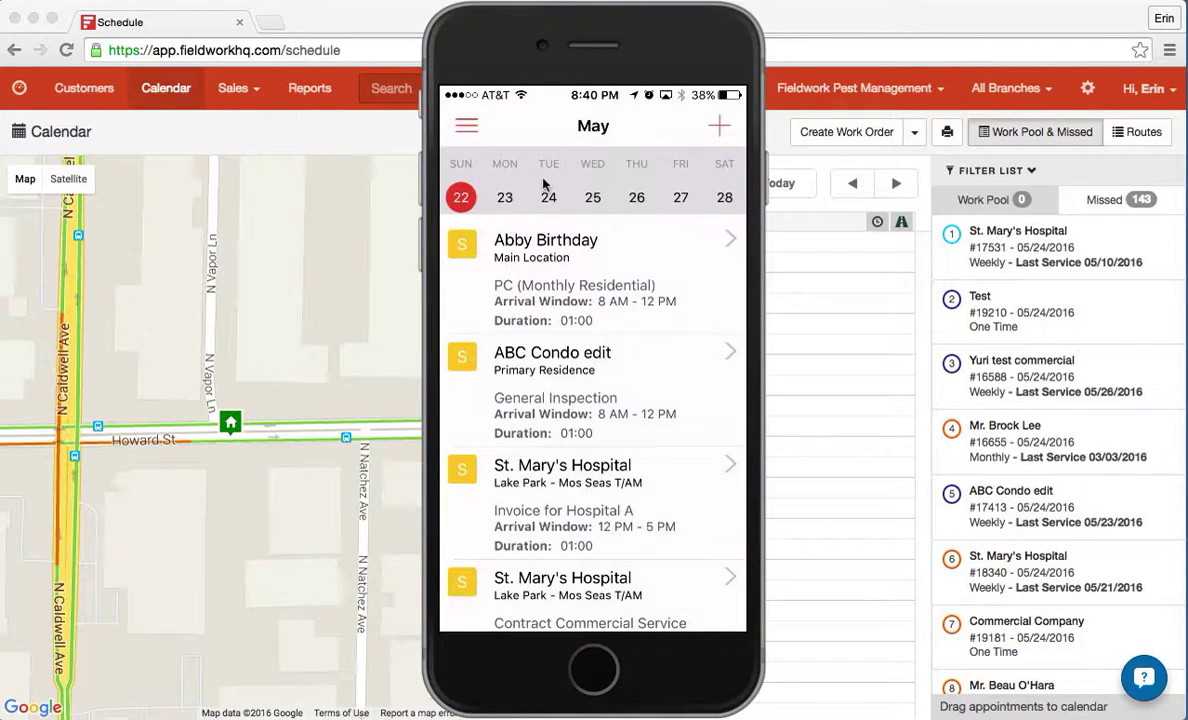
- Open the St. Mary's Hospital Contract Commercial Service work order from the May 22 schedule and acknowledge its instructions and location note
left_click_drag(543, 190, 640, 195)
scroll(590, 432, "down", 2)
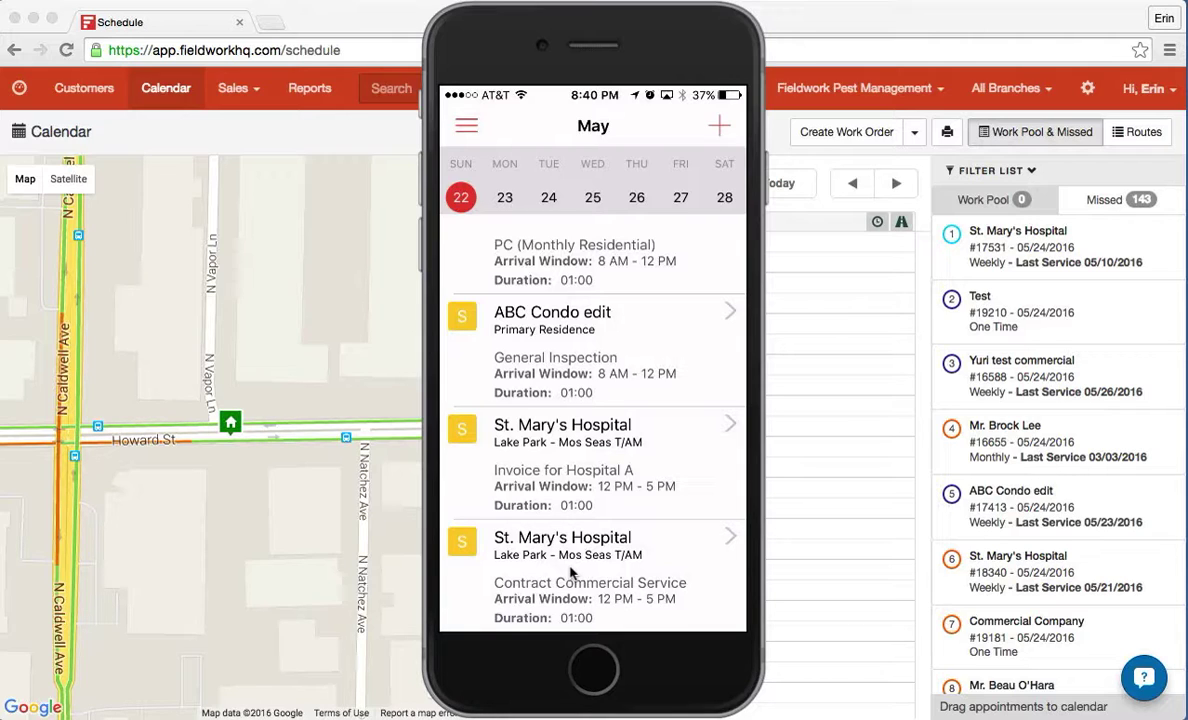
left_click(572, 572)
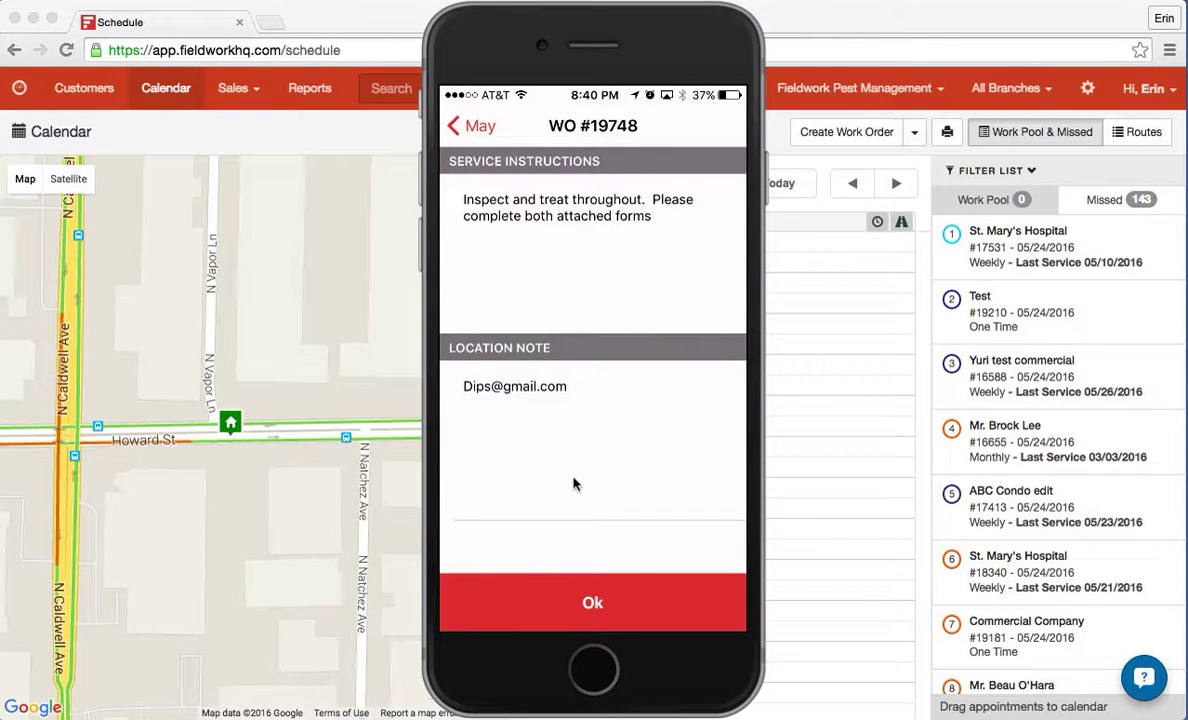
left_click(593, 601)
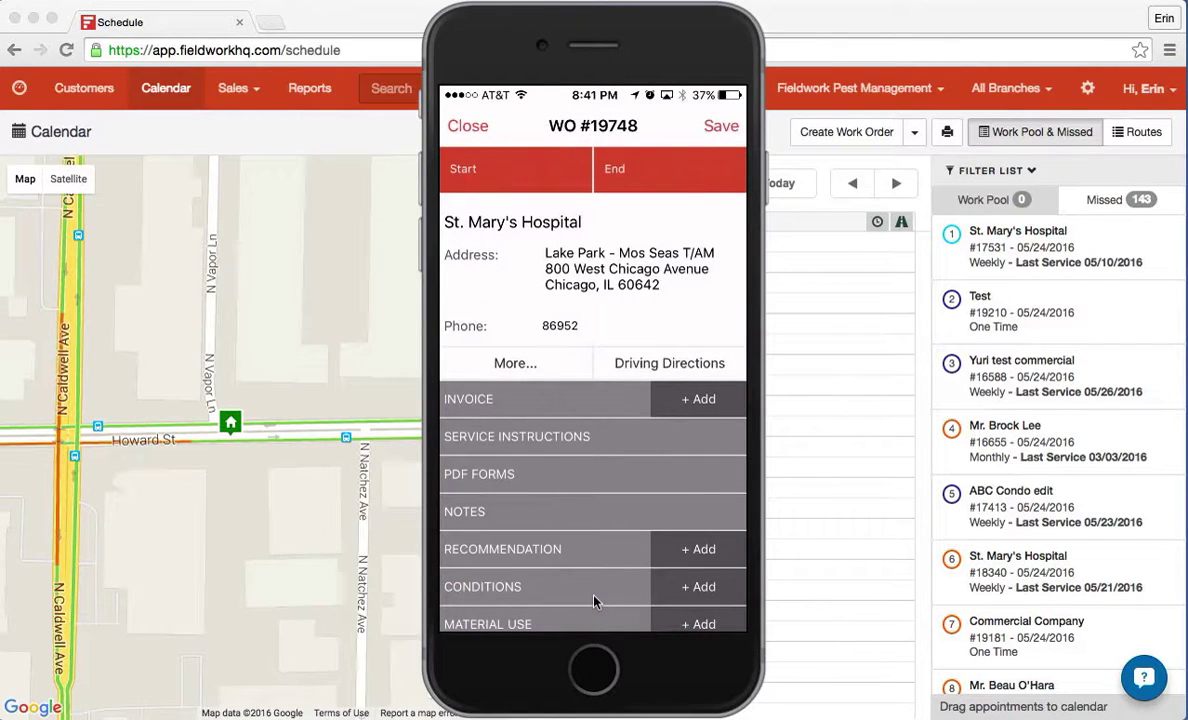
- Review the work order's invoice, its remaining sections and the service instructions
left_click(521, 178)
scroll(541, 403, "down", 2)
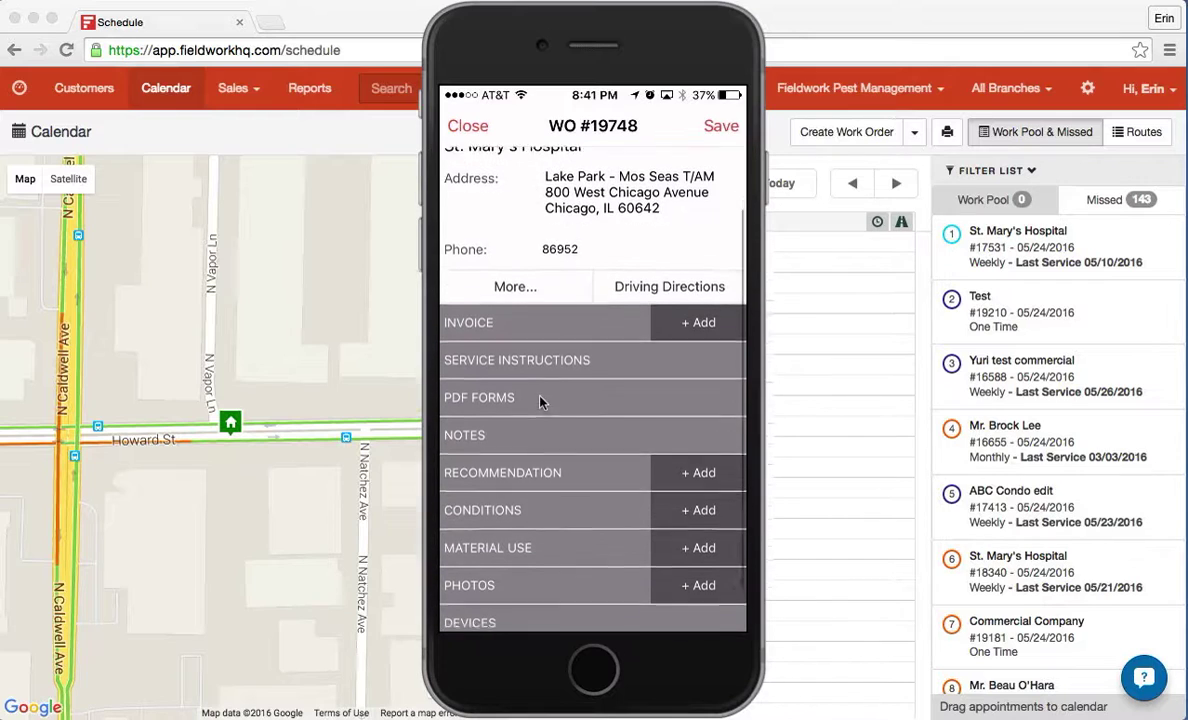
left_click(514, 328)
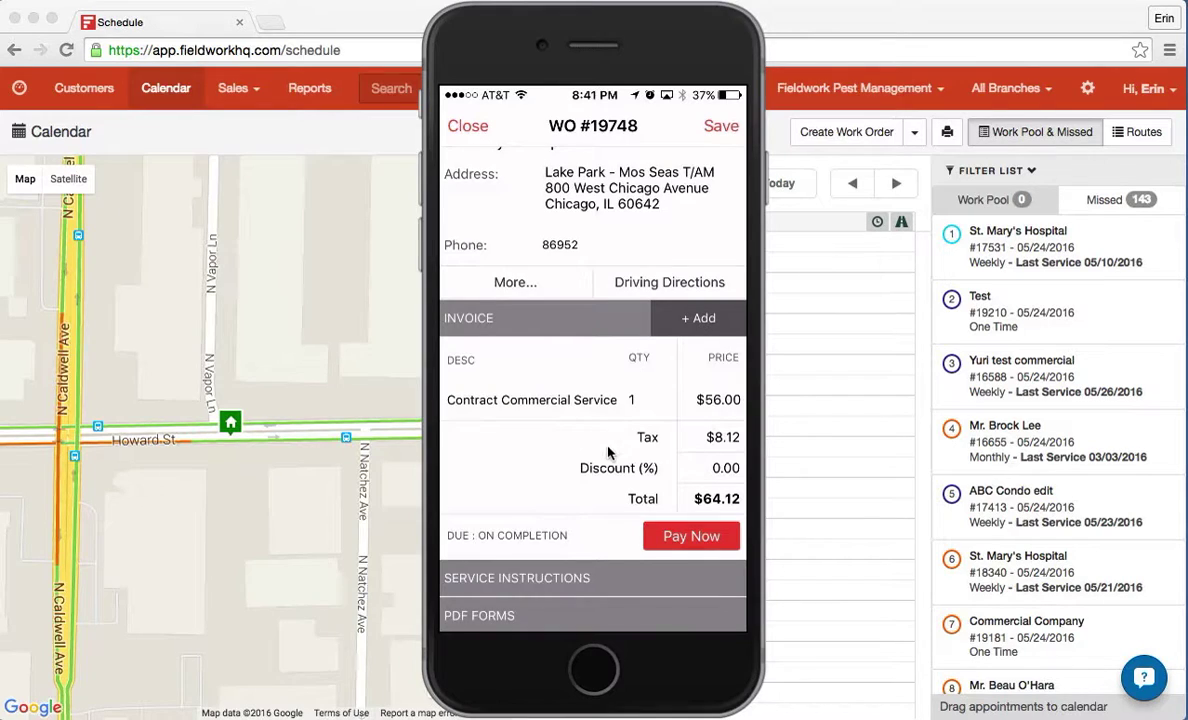
scroll(608, 453, "down", 2)
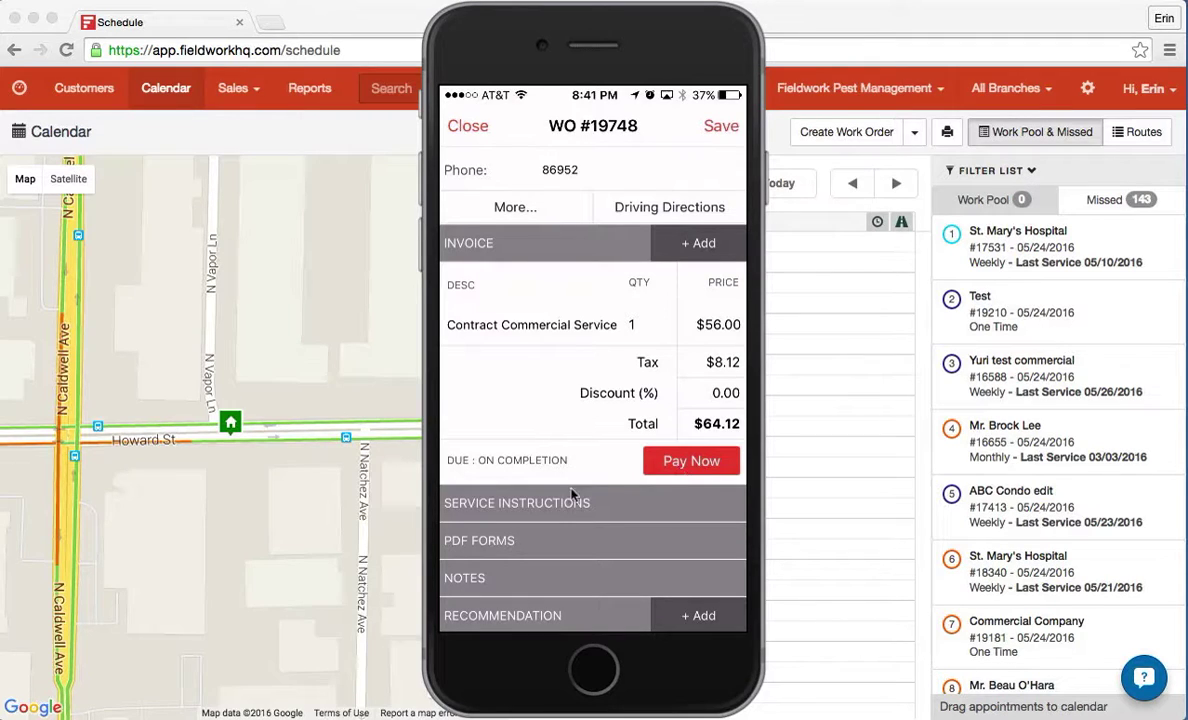
scroll(496, 460, "down", 2)
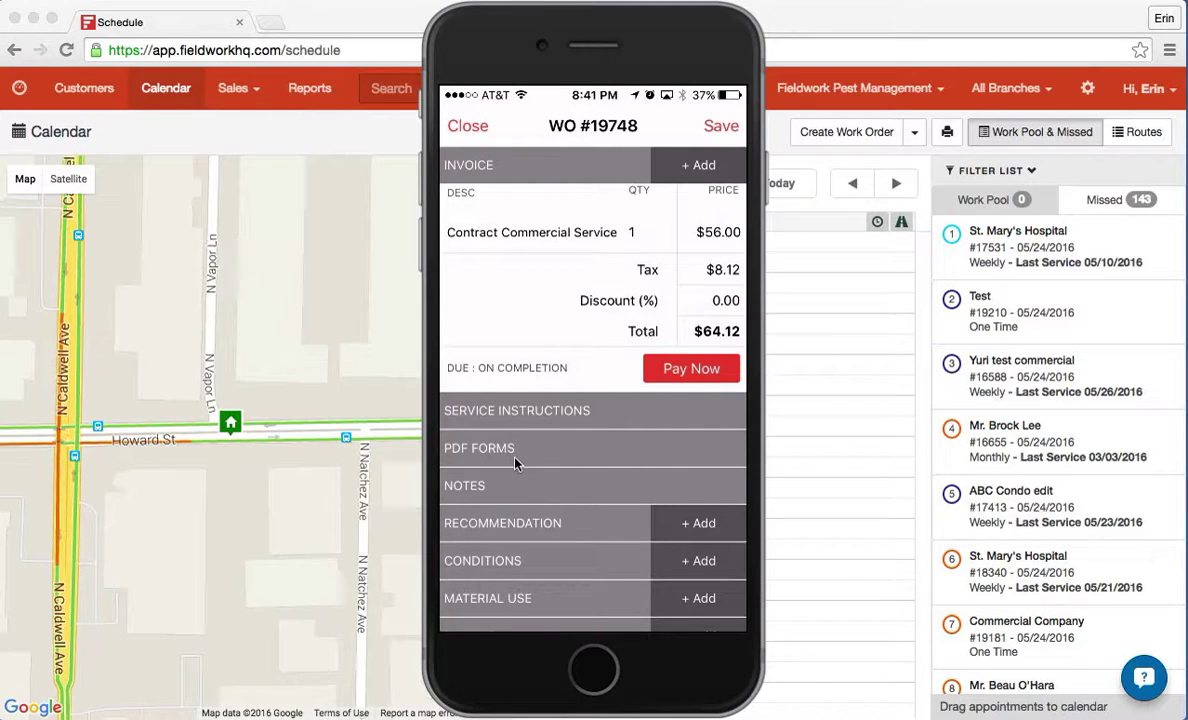
scroll(516, 462, "down", 3)
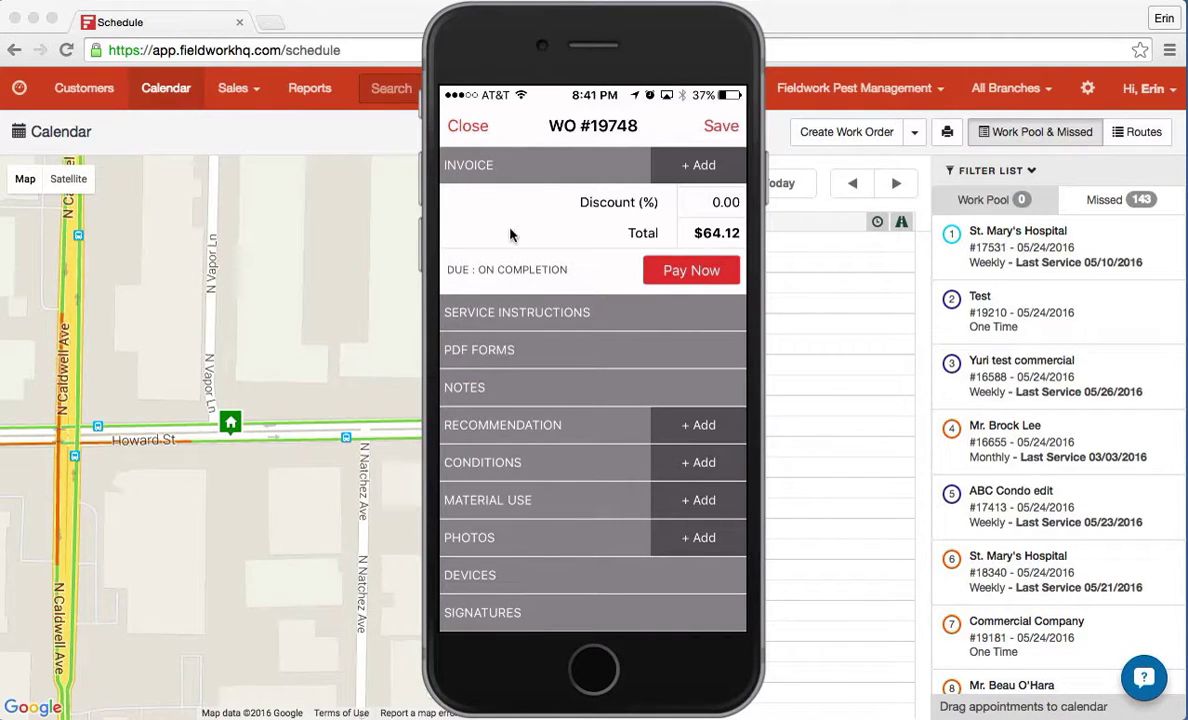
scroll(510, 410, "up", 5)
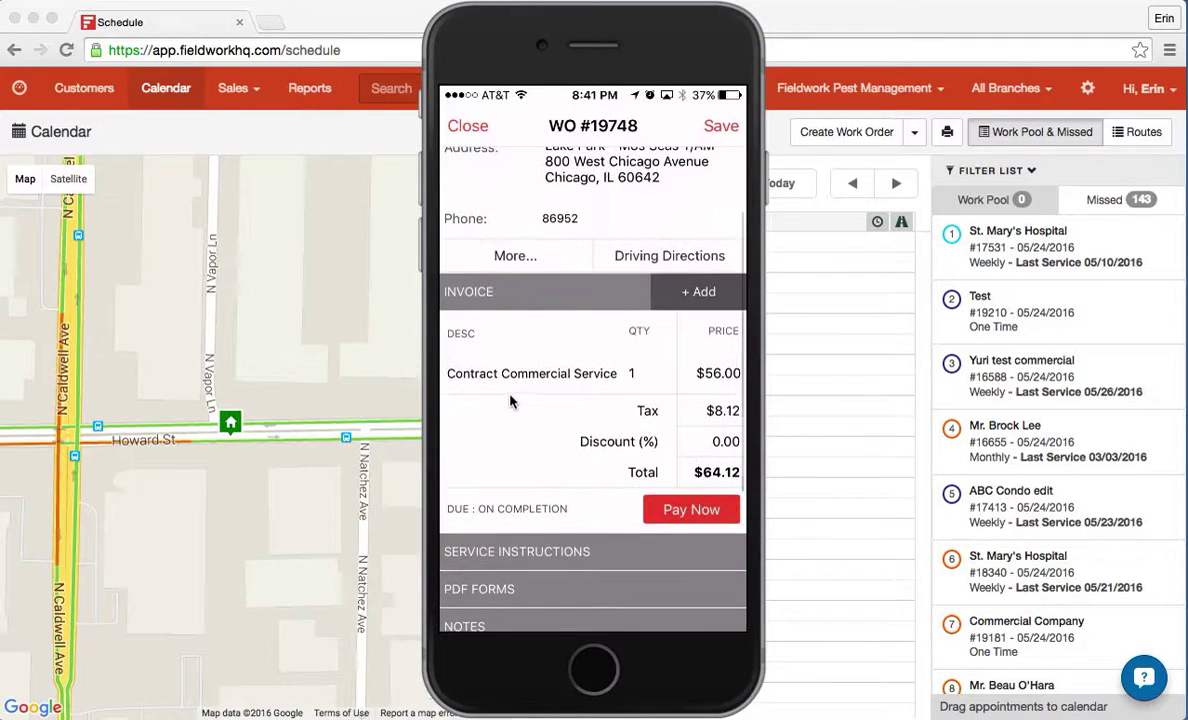
left_click(507, 300)
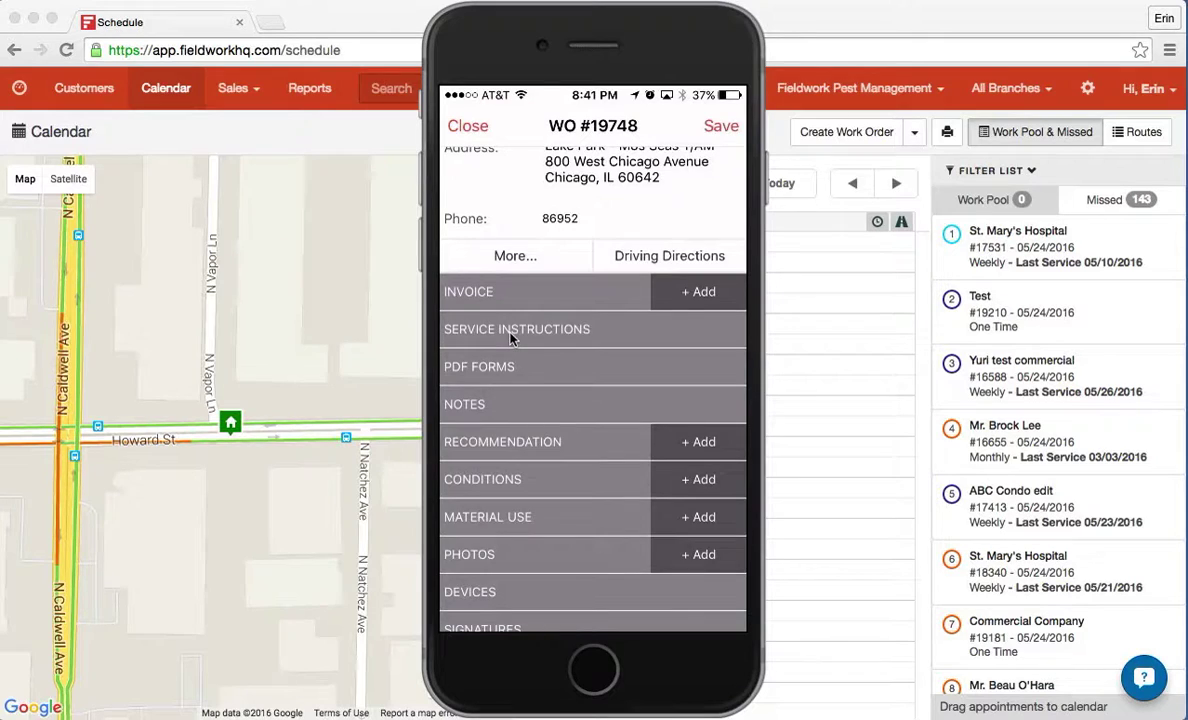
left_click(510, 334)
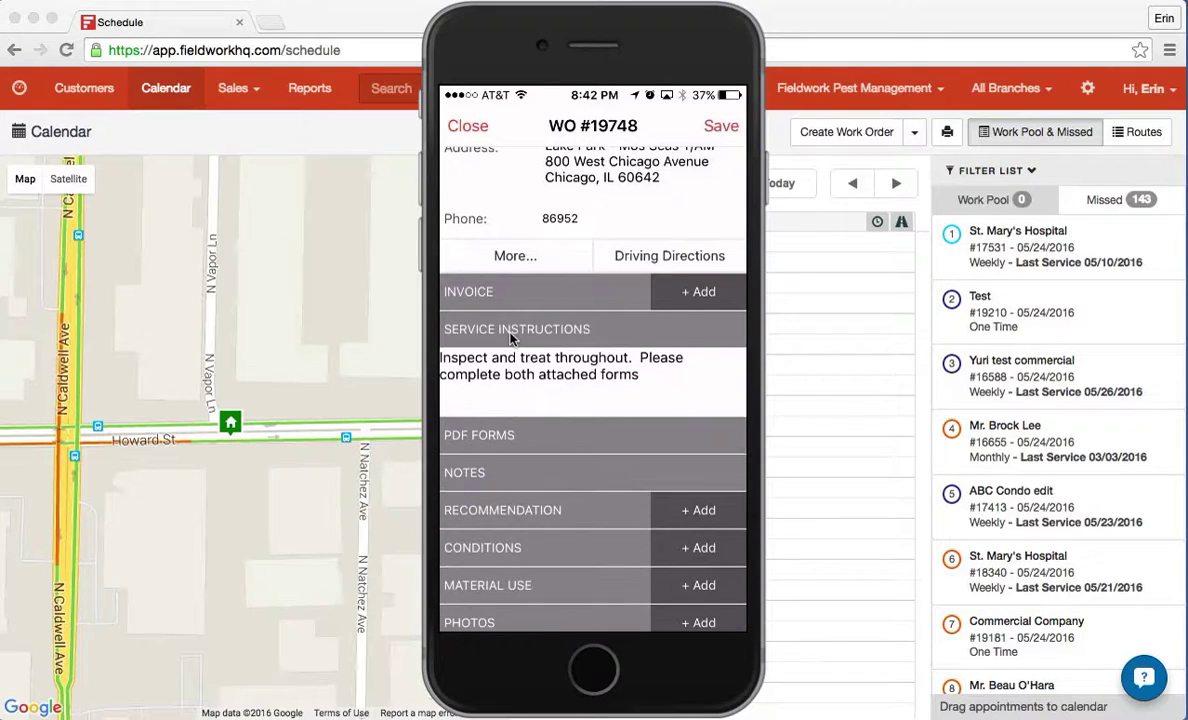
- Open the attached Location Observation Report fillable PDF form in Adobe Acrobat
left_click(510, 437)
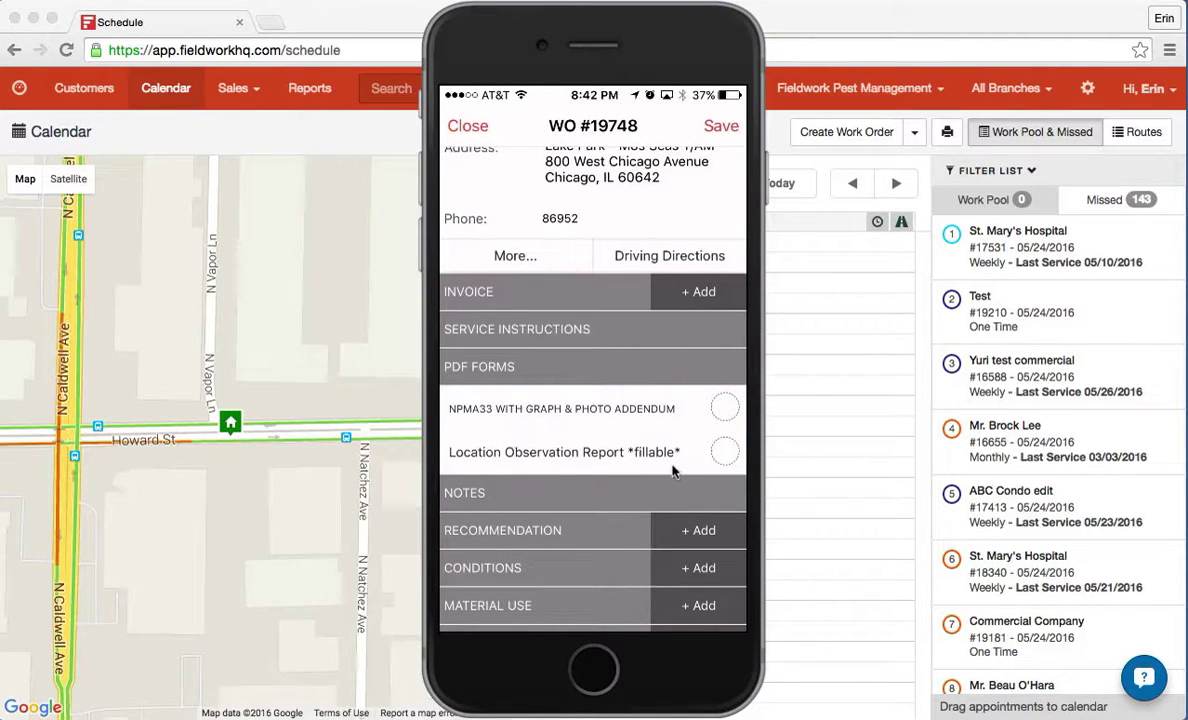
left_click(724, 453)
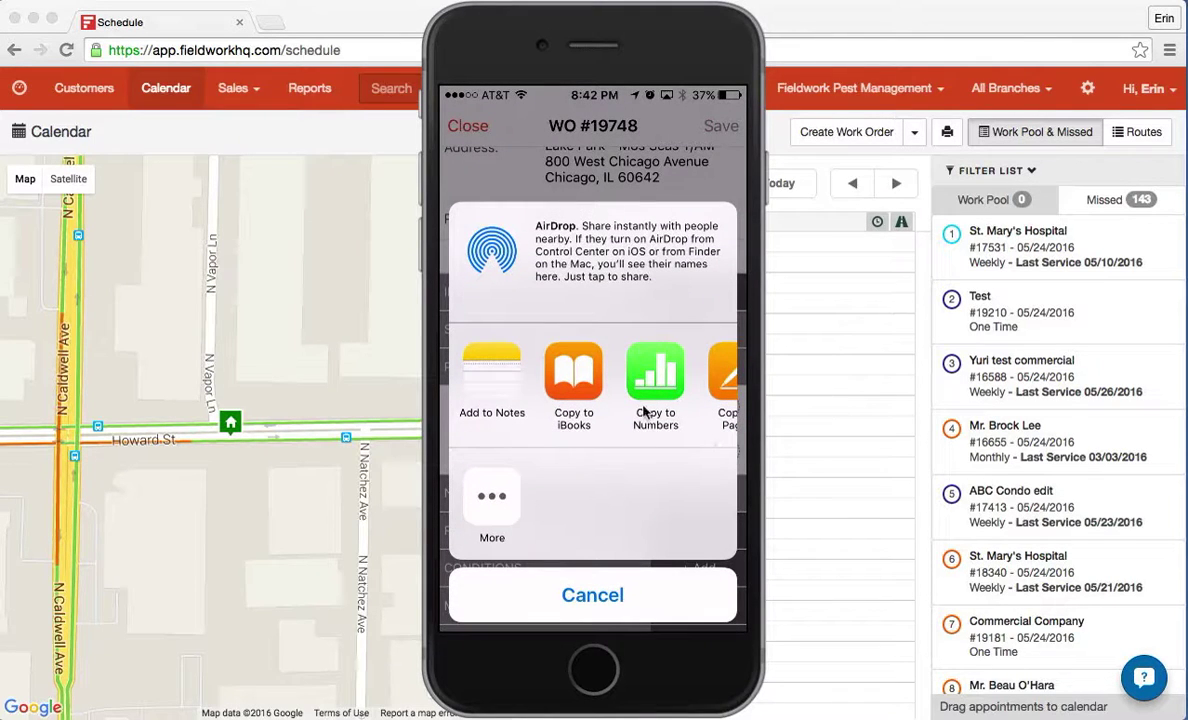
scroll(645, 410, "right", 6)
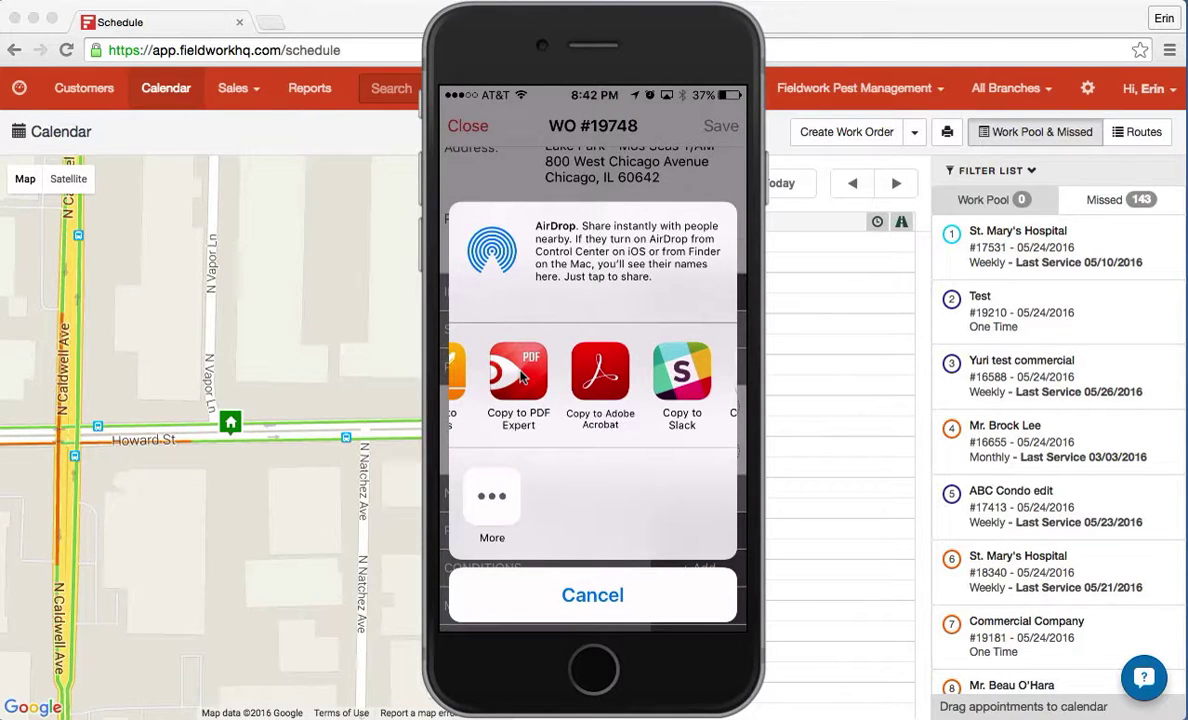
left_click(601, 372)
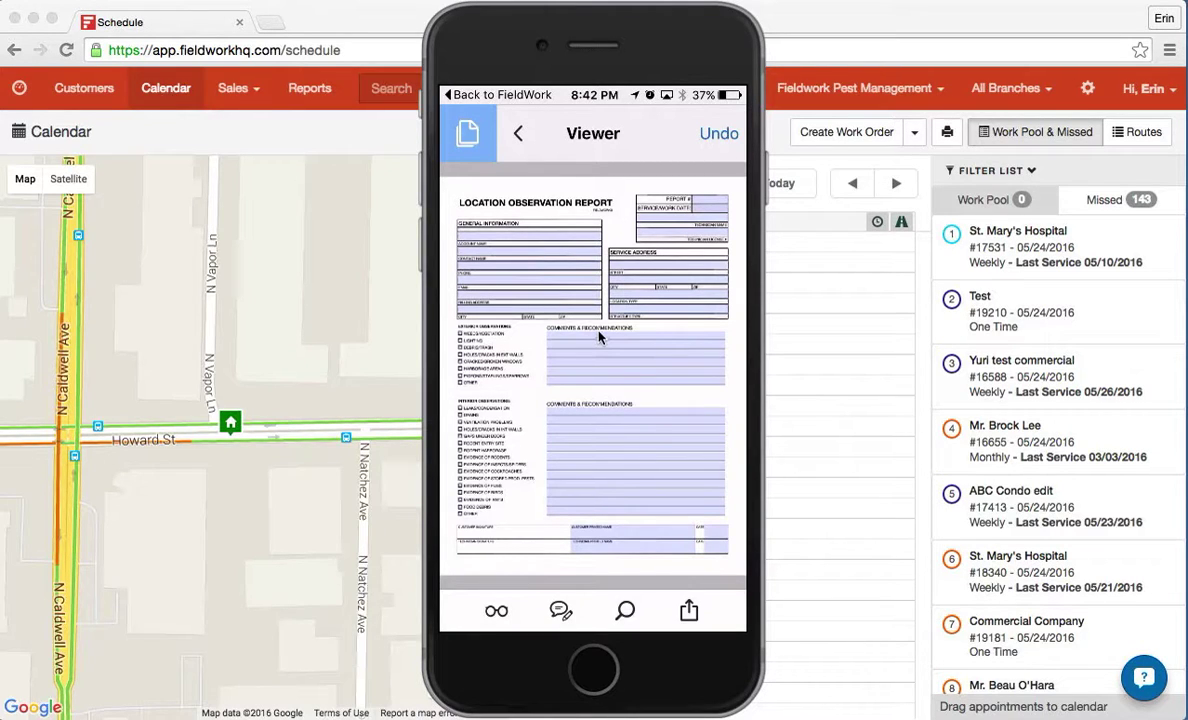
- Enter "Type" on the second line of the upper Comments & Recommendations block
left_click(562, 345)
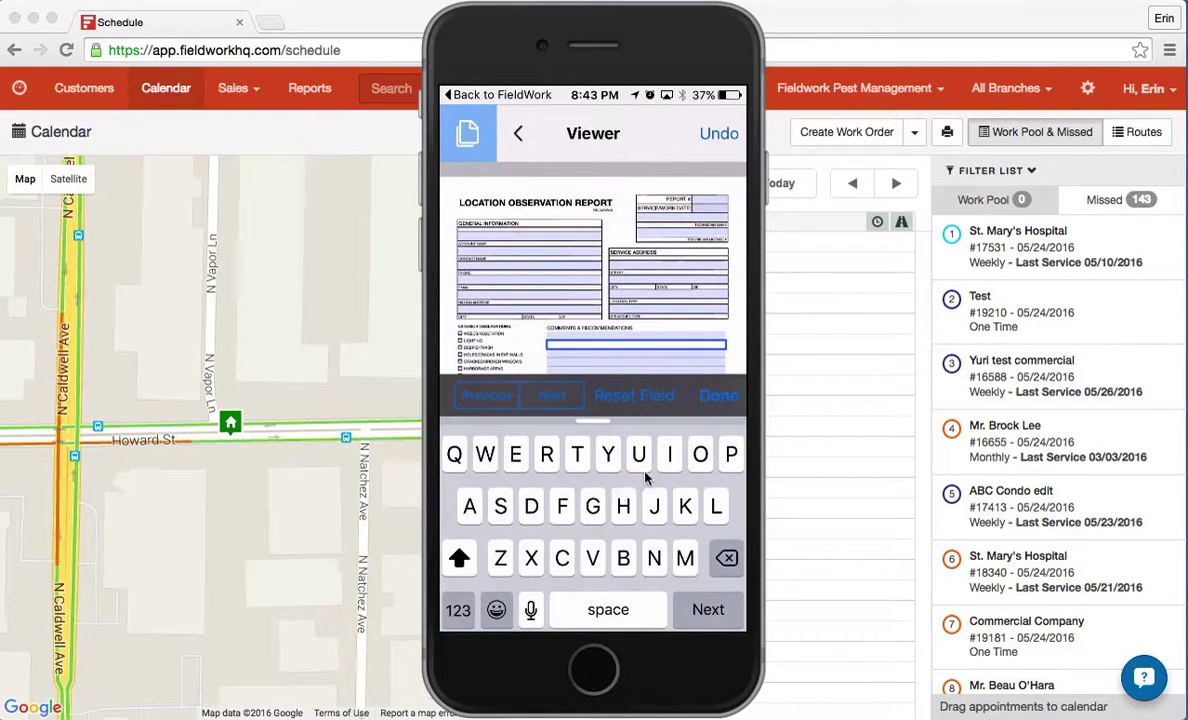
type("Type")
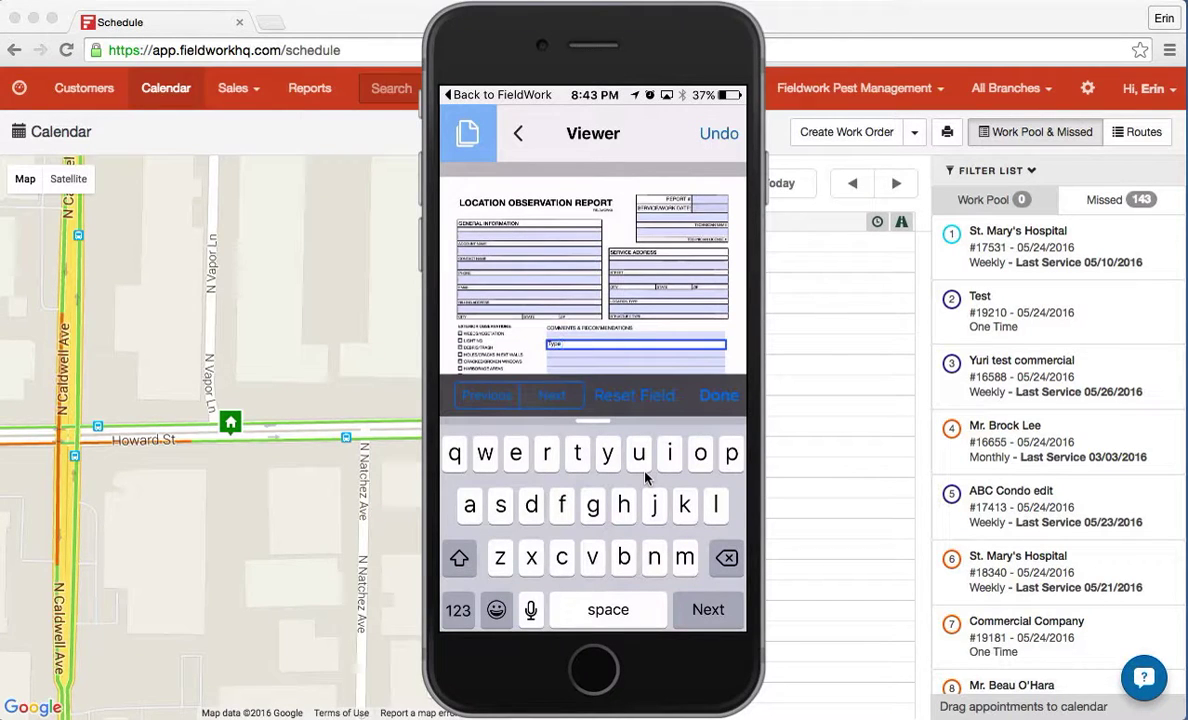
left_click(720, 396)
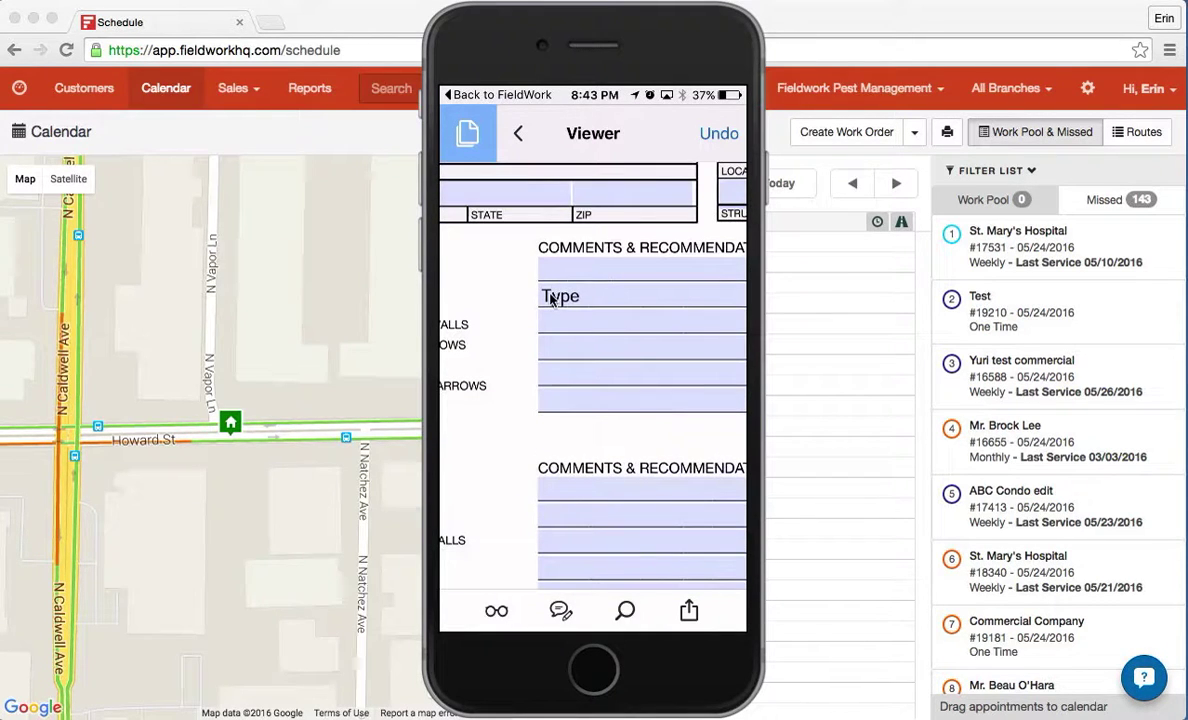
- Sign the customer and technician signature boxes of the report freehand with the pencil tool
scroll(551, 300, "left", 5)
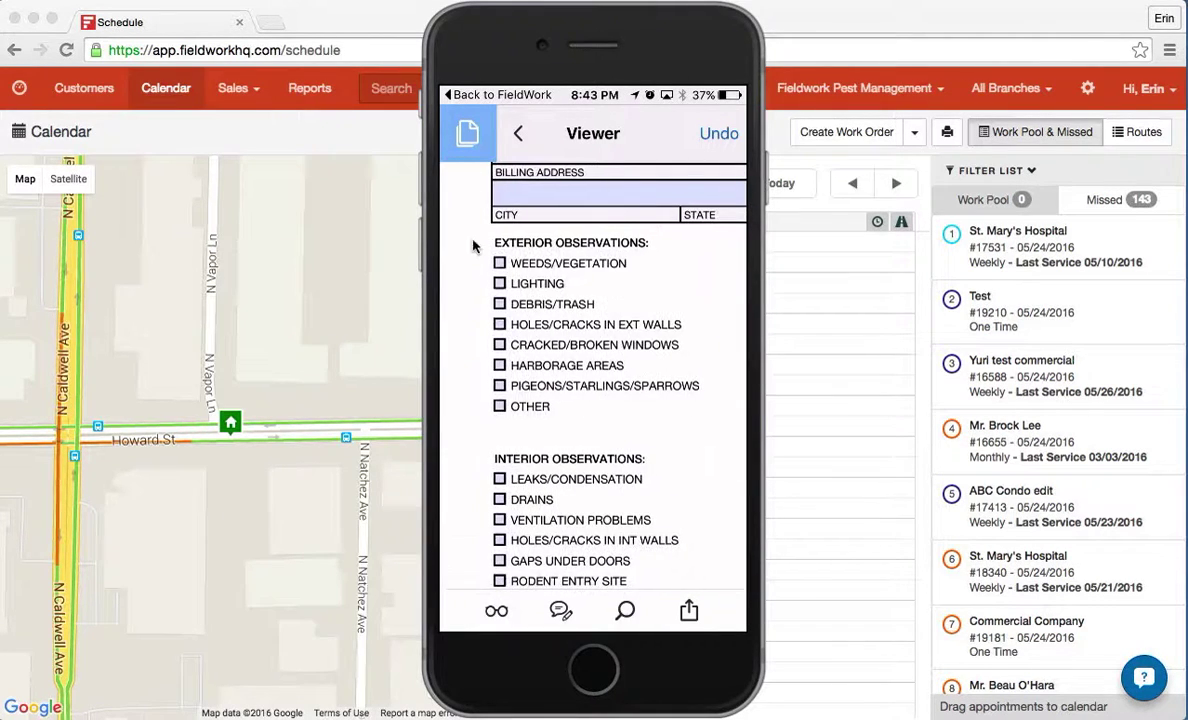
double_click(503, 288)
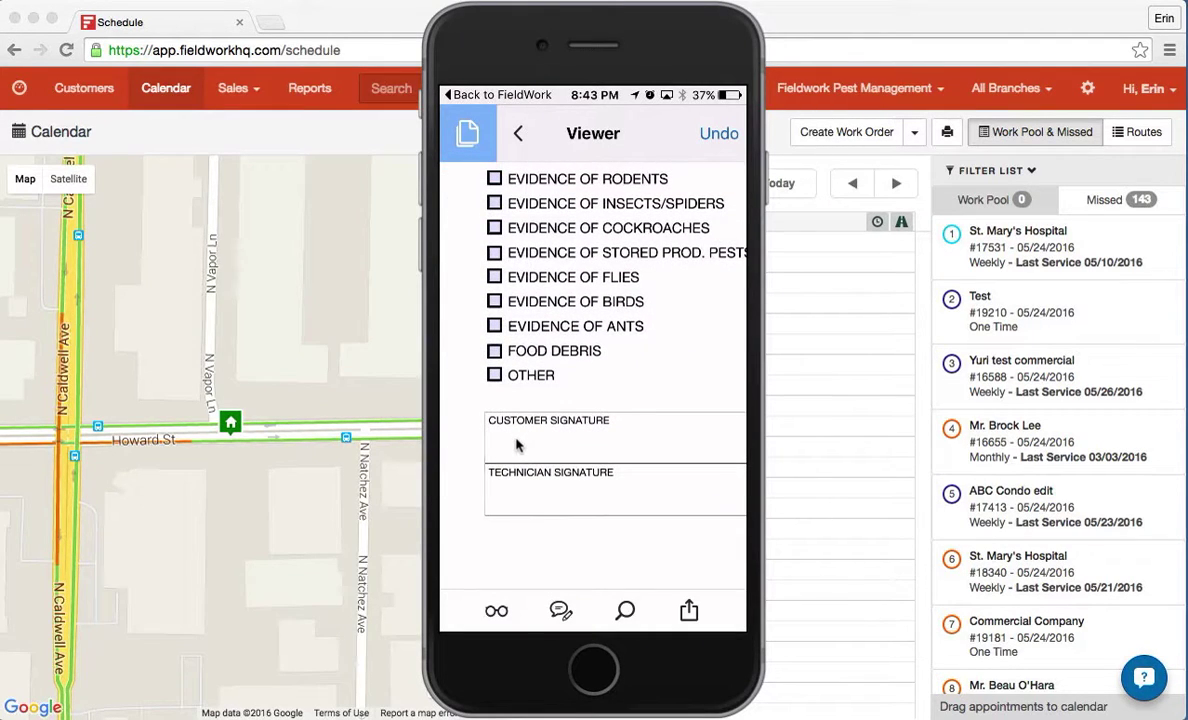
left_click(560, 612)
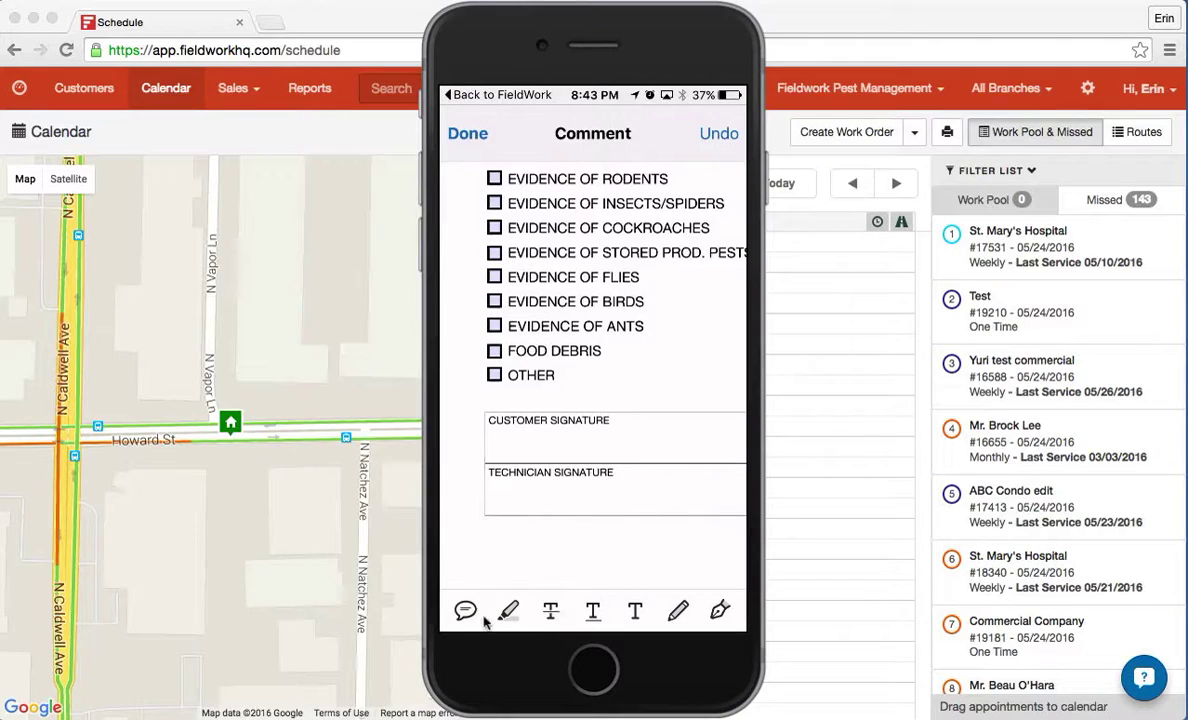
left_click(677, 611)
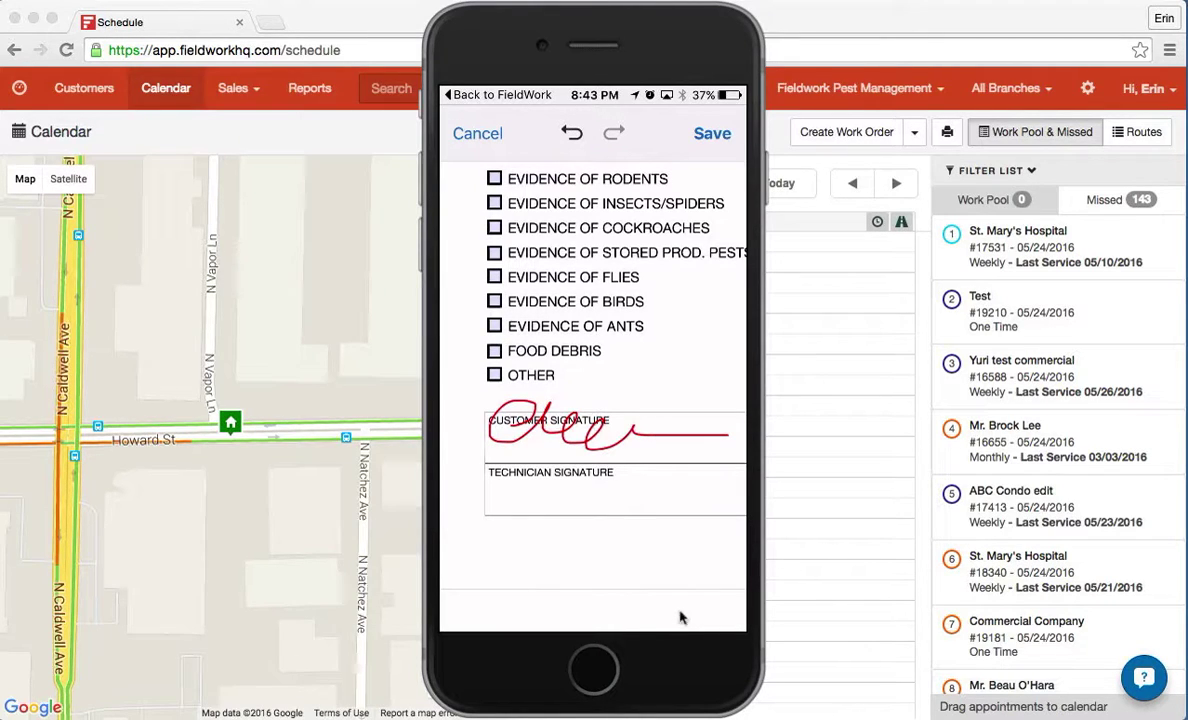
left_click(703, 143)
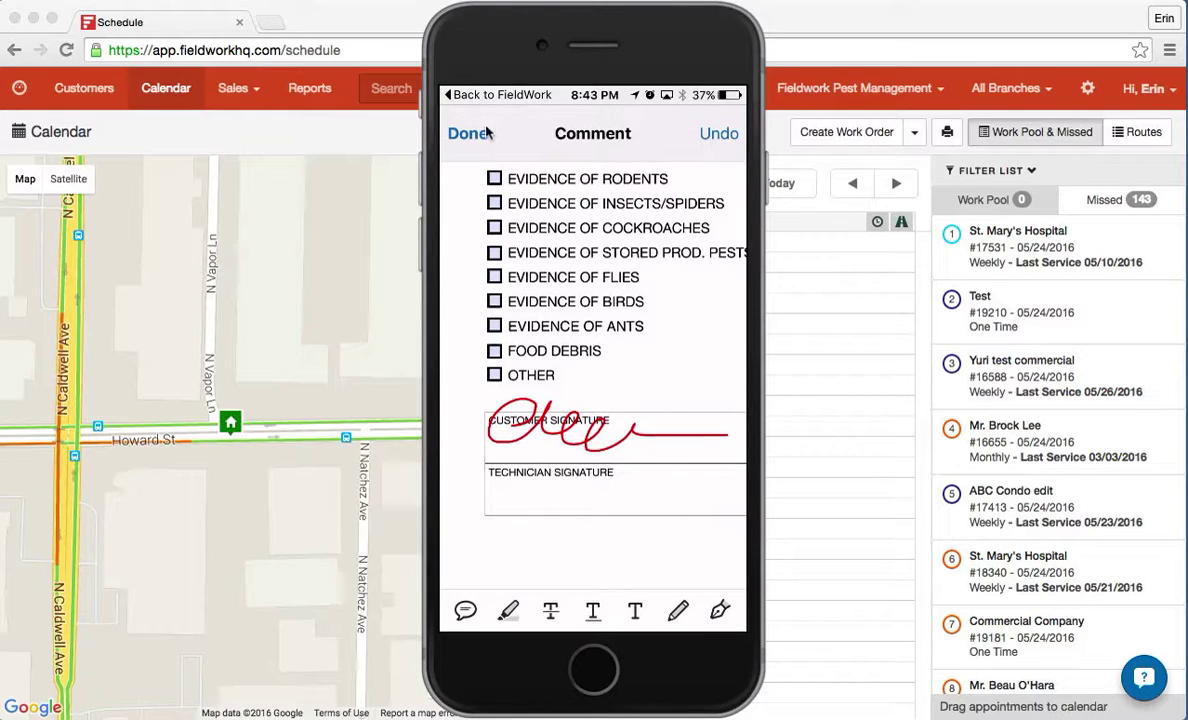
left_click(677, 613)
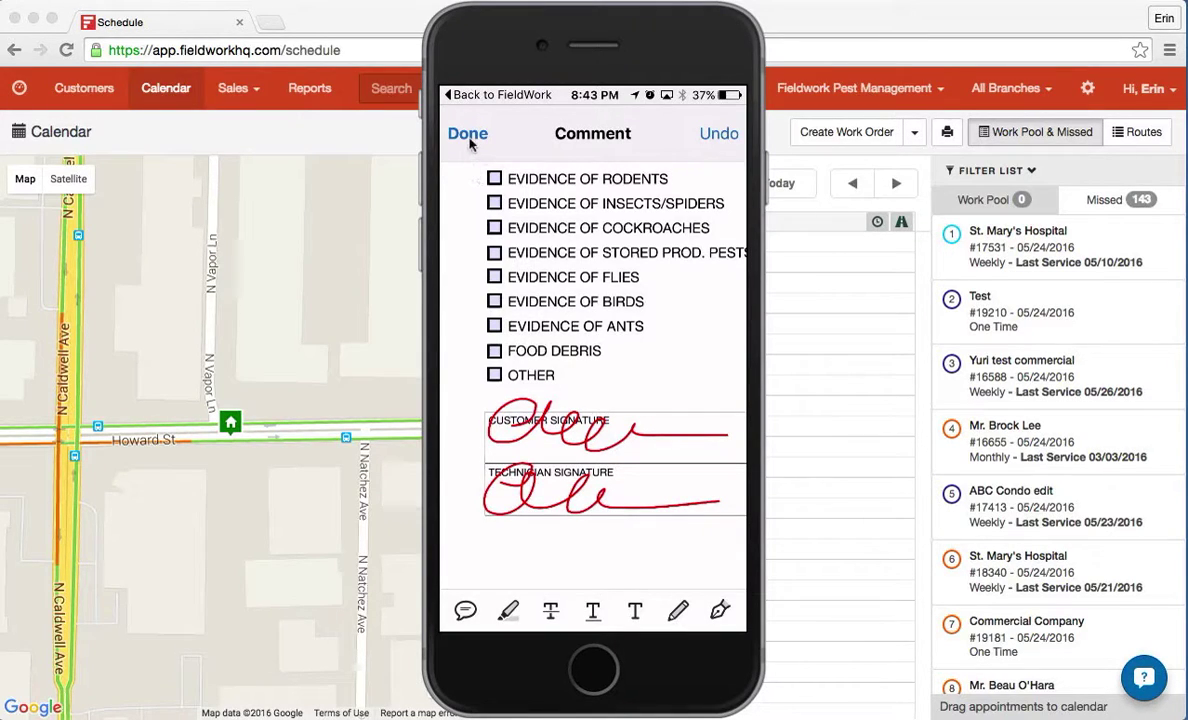
left_click(468, 136)
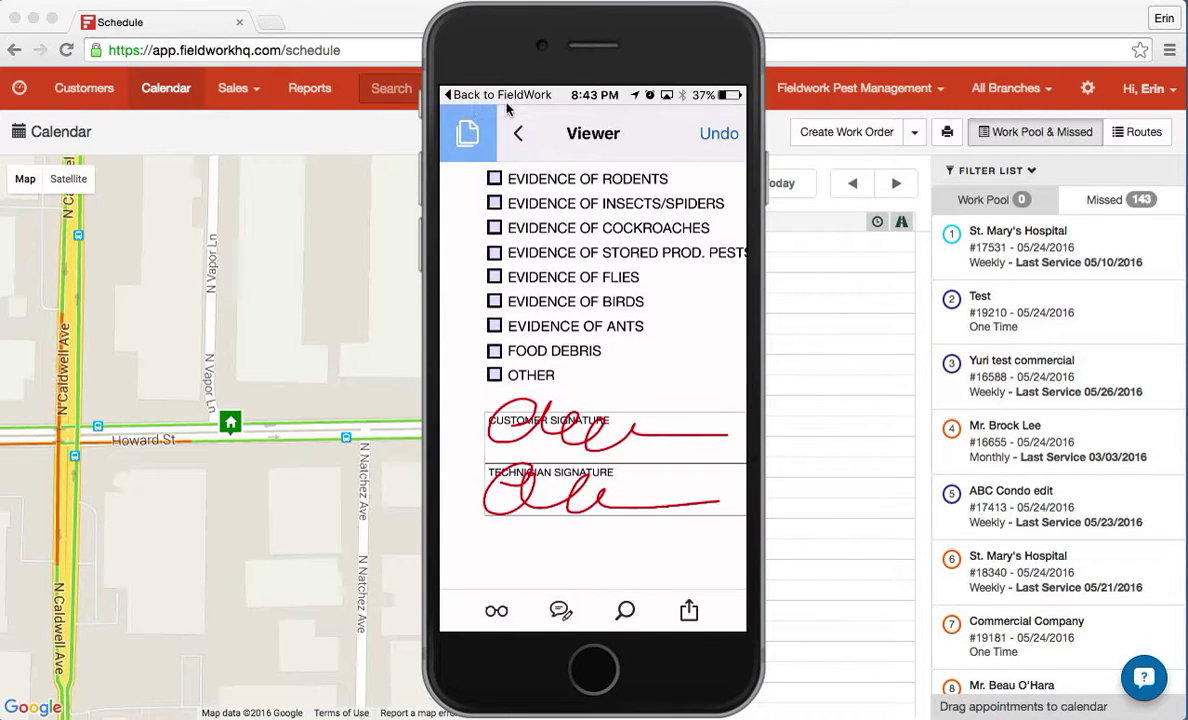
- Copy the signed Location Observation Report from Acrobat back to FieldWork
left_click(689, 613)
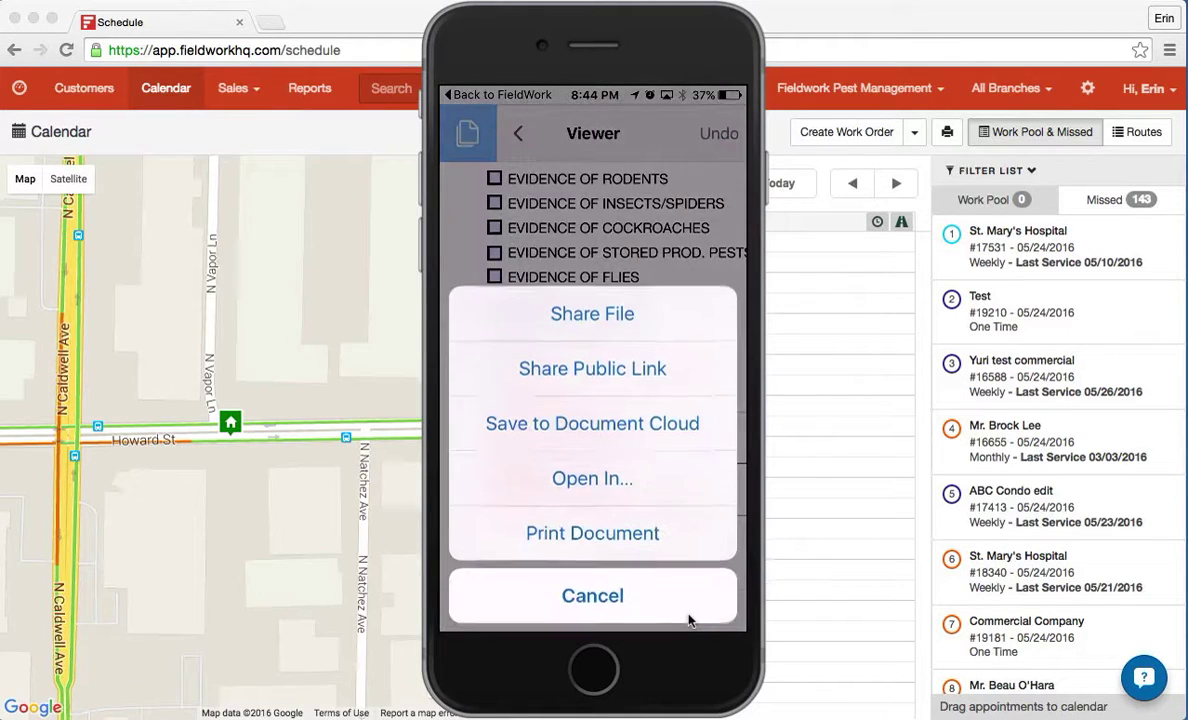
left_click(619, 486)
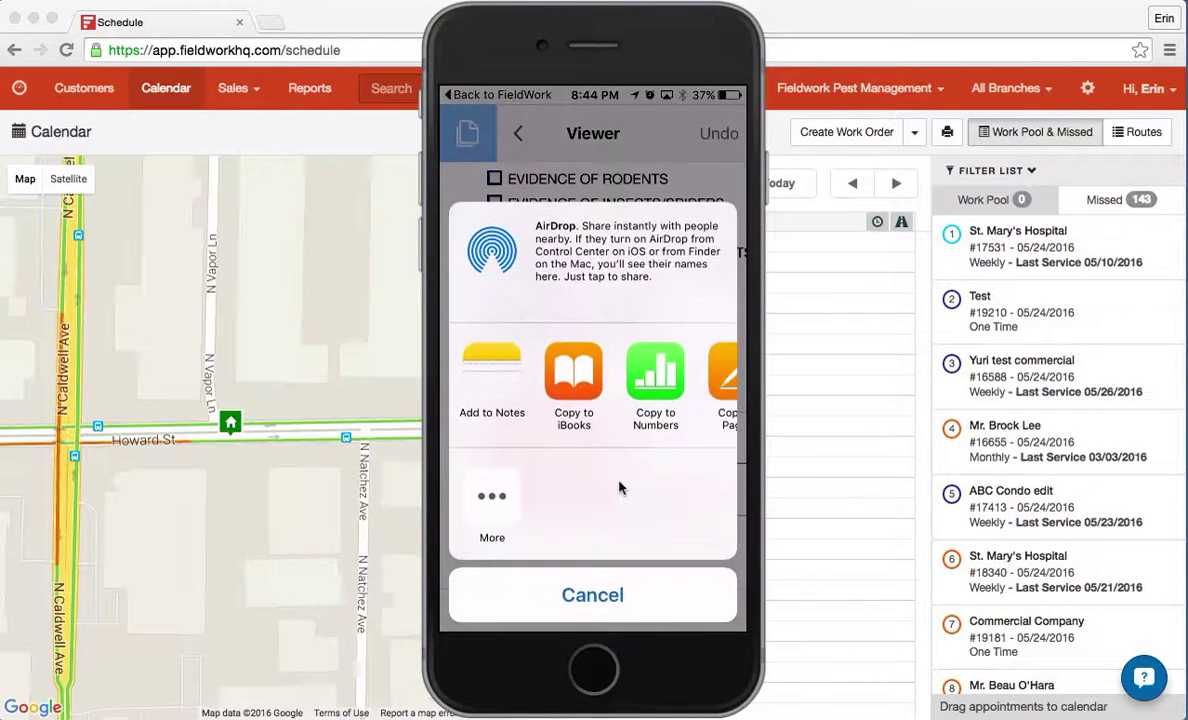
scroll(593, 385, "right", 3)
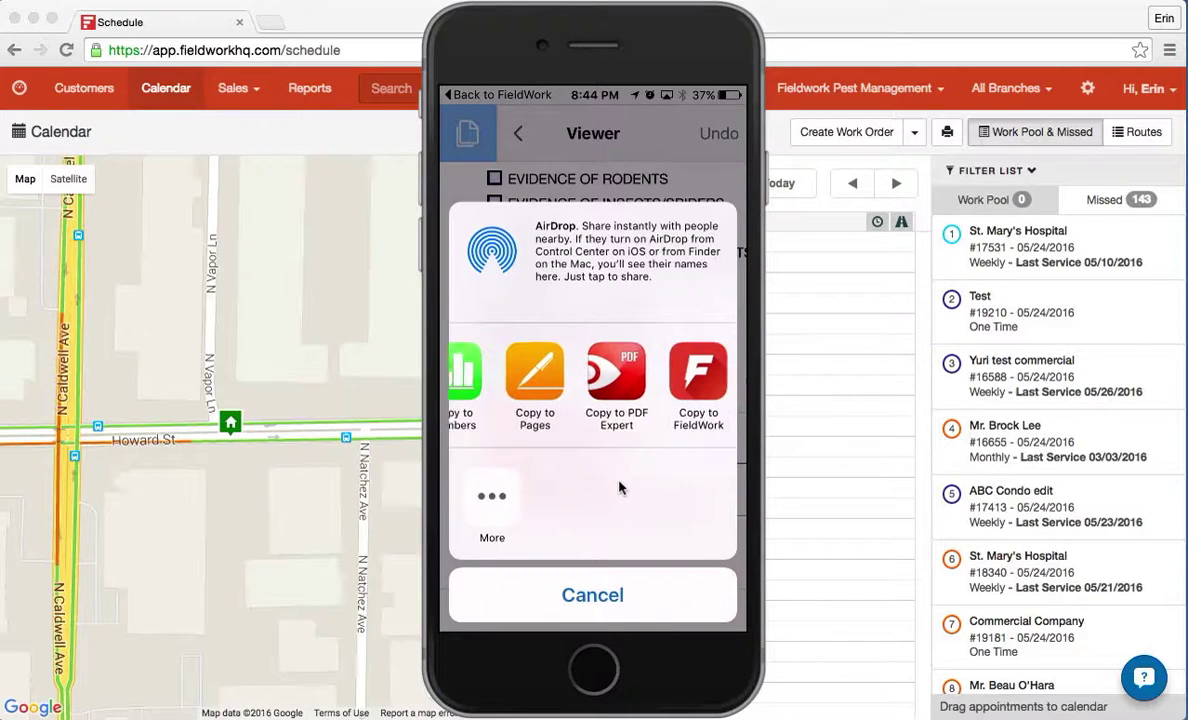
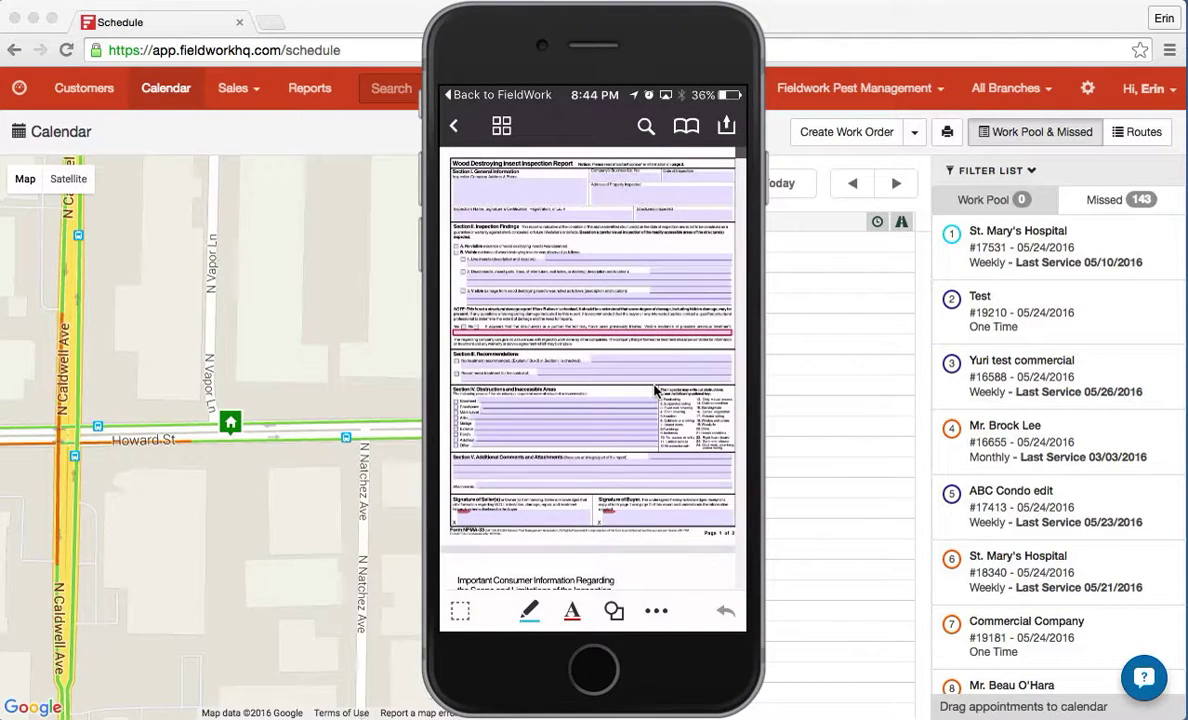
- Draw a large red square outline inside the empty frame on the Graph page of the inspection report
scroll(655, 390, "down", 5)
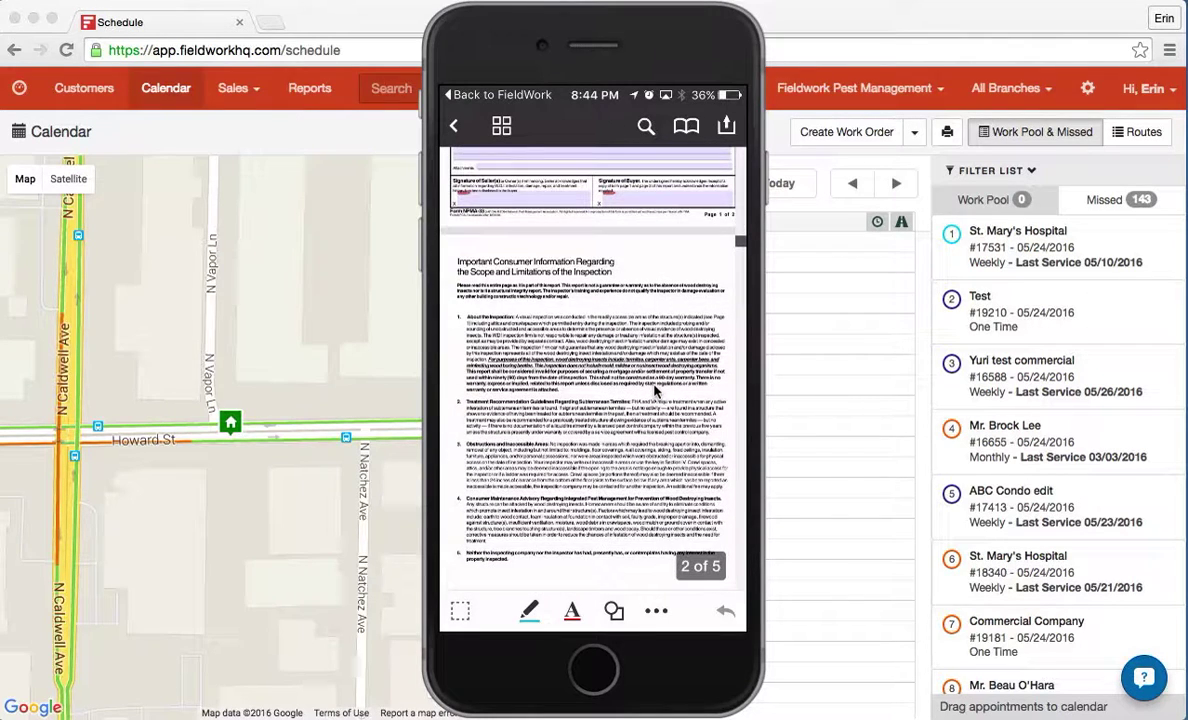
scroll(655, 392, "down", 5)
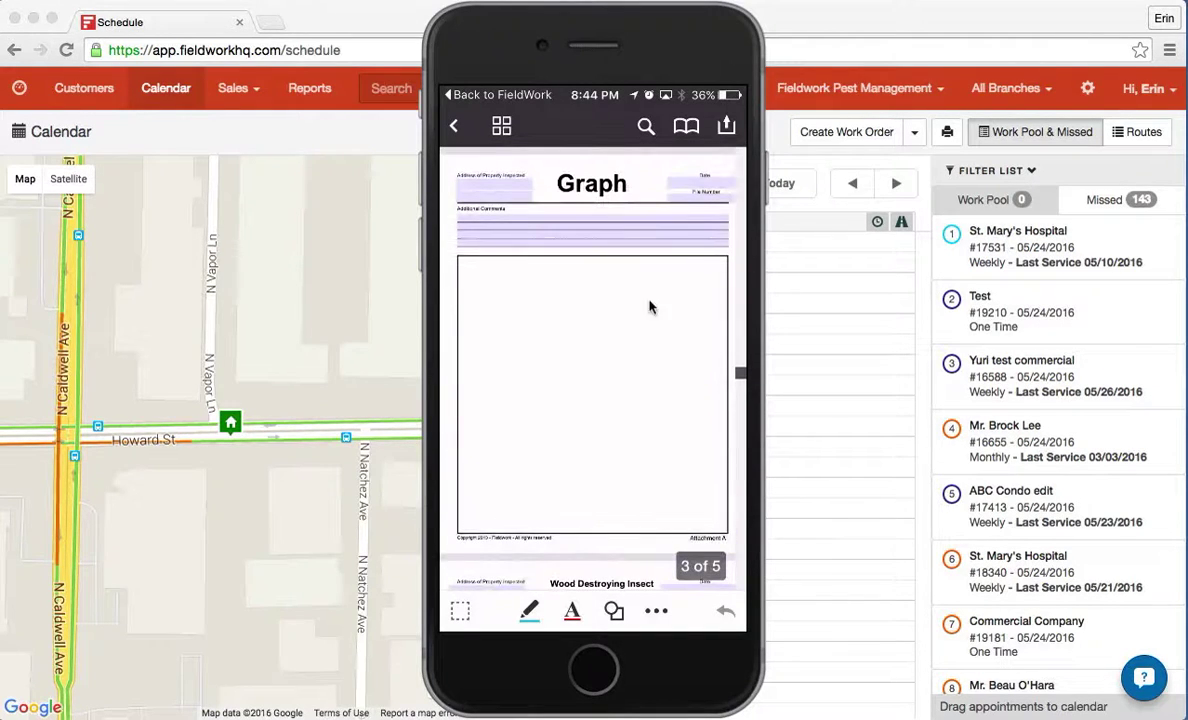
left_click(537, 372)
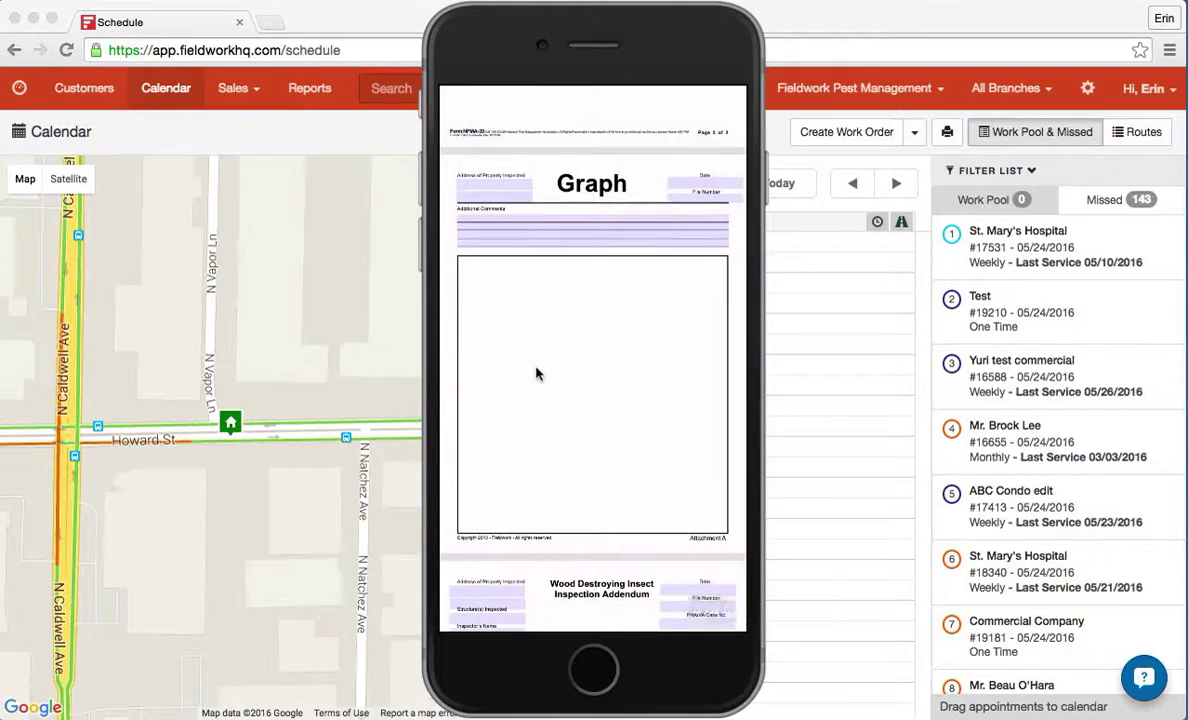
left_click(537, 374)
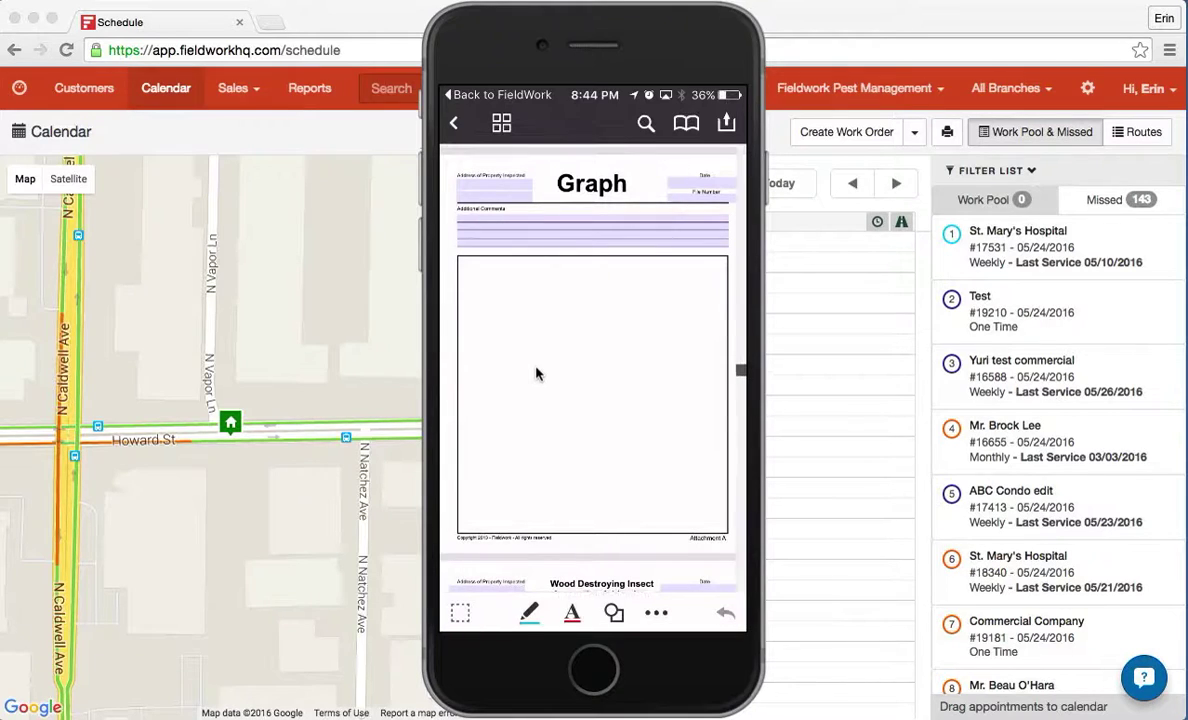
left_click(617, 613)
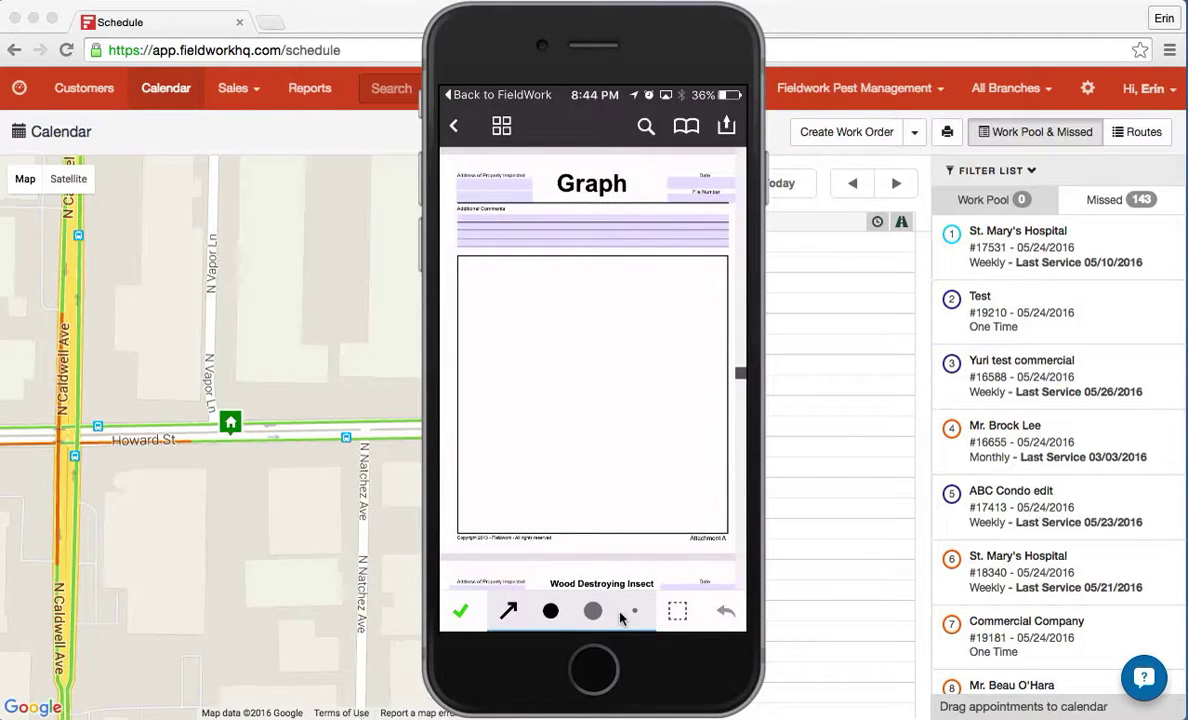
left_click(620, 614)
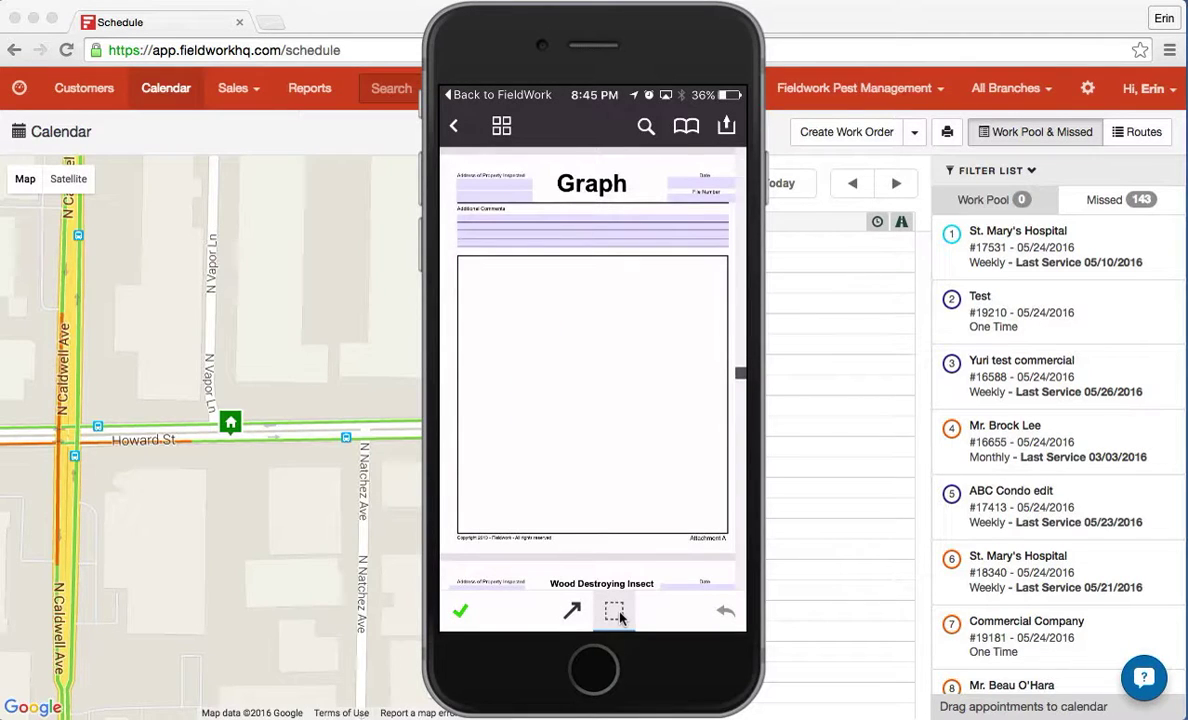
left_click(572, 611)
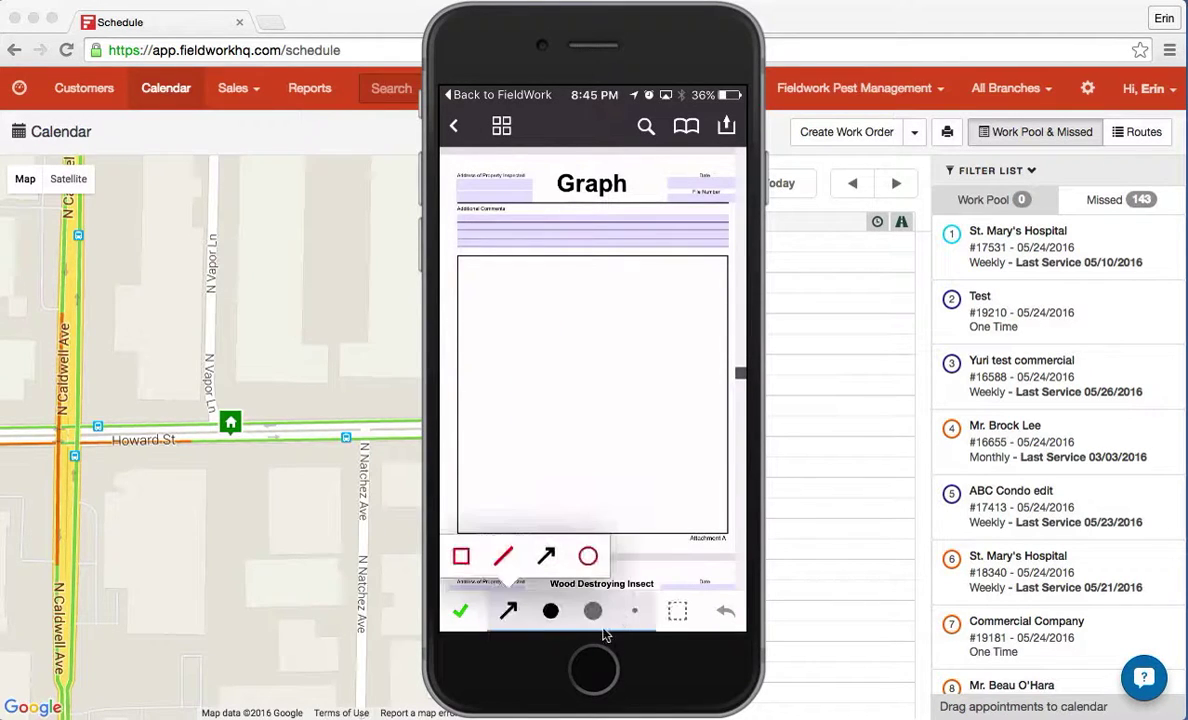
left_click(460, 557)
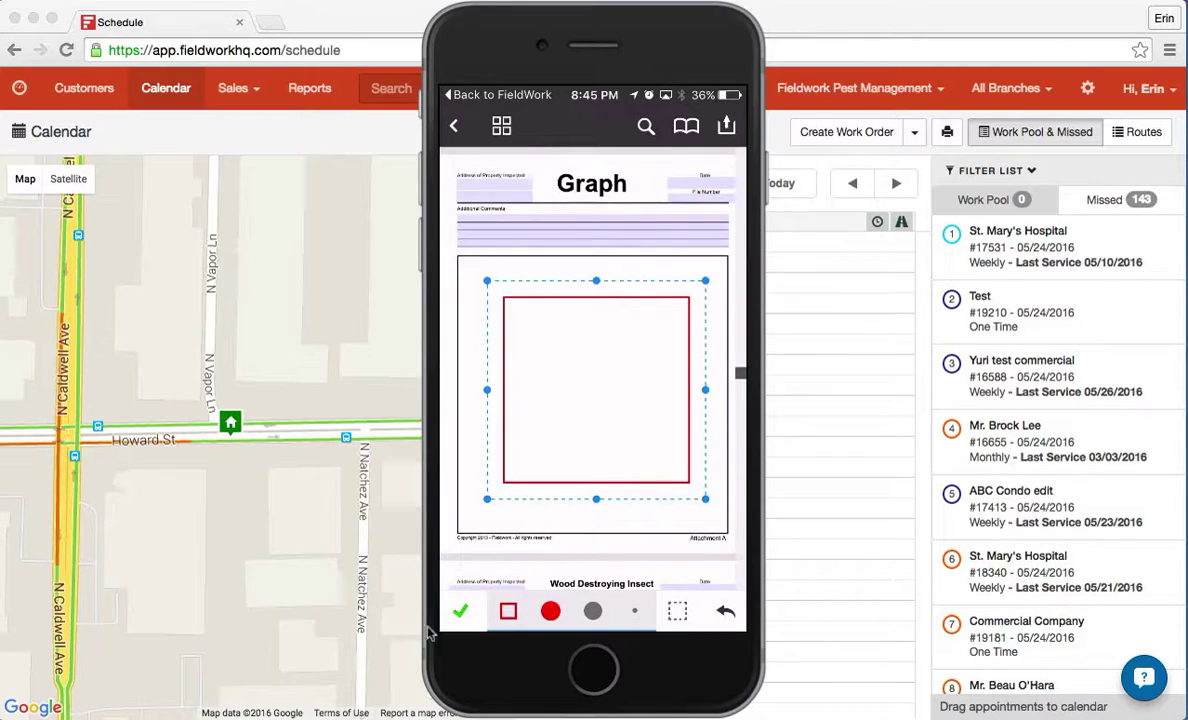
left_click(463, 612)
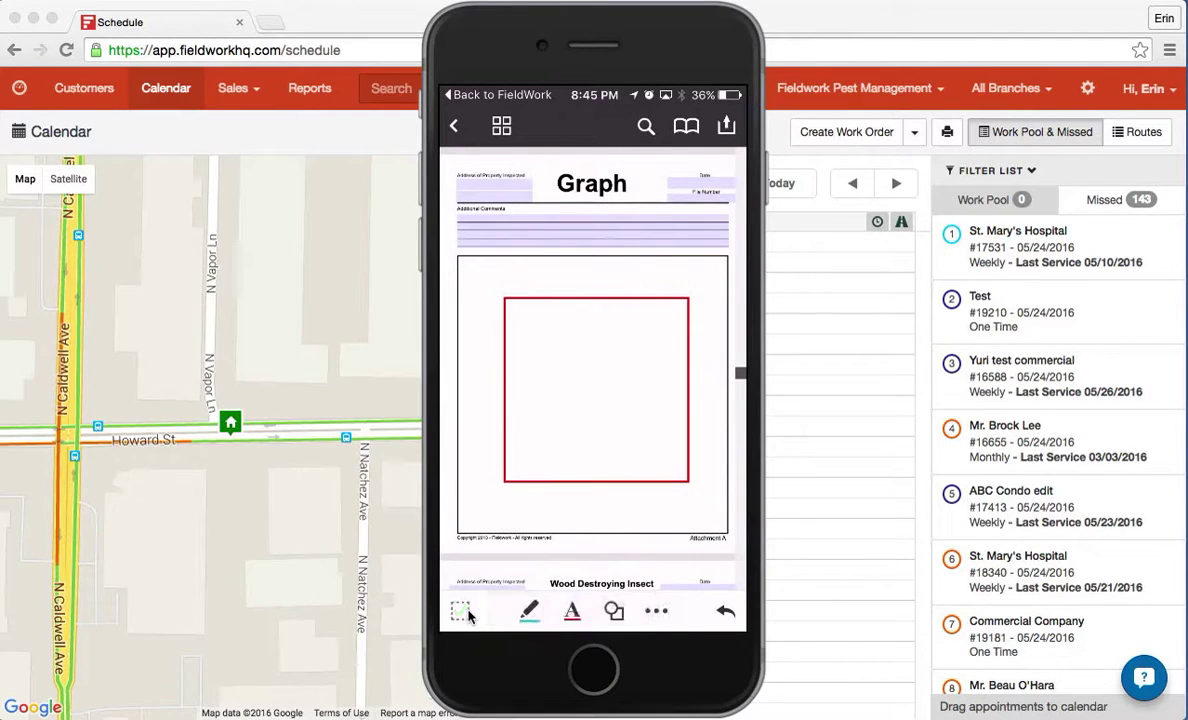
- Browse the standard stamps and place a DRAFT stamp near the left edge inside the red square on the Graph page
left_click(657, 613)
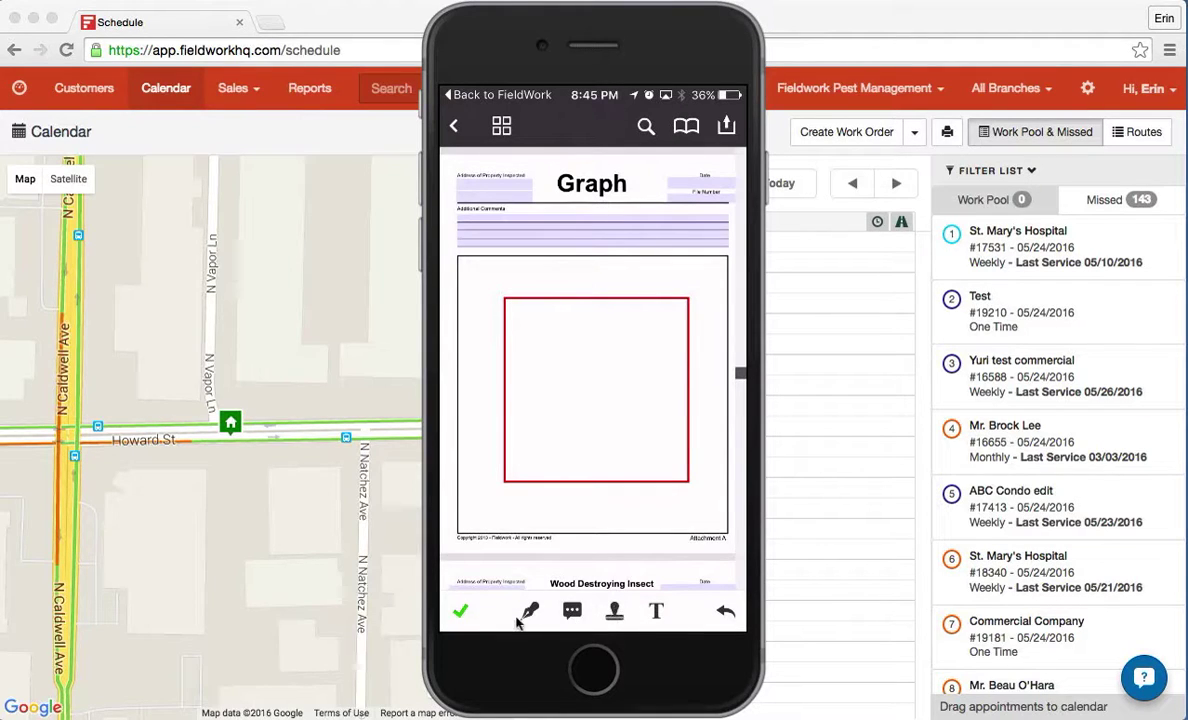
left_click(614, 612)
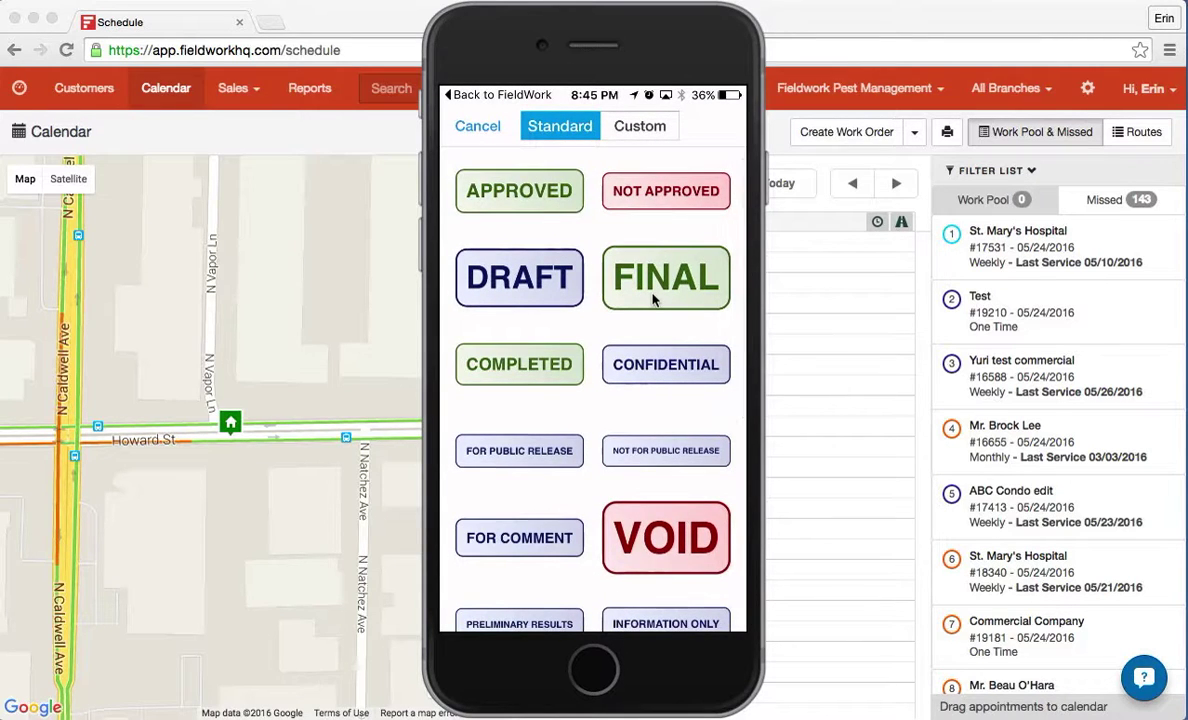
scroll(640, 330, "down", 5)
scroll(655, 300, "down", 2)
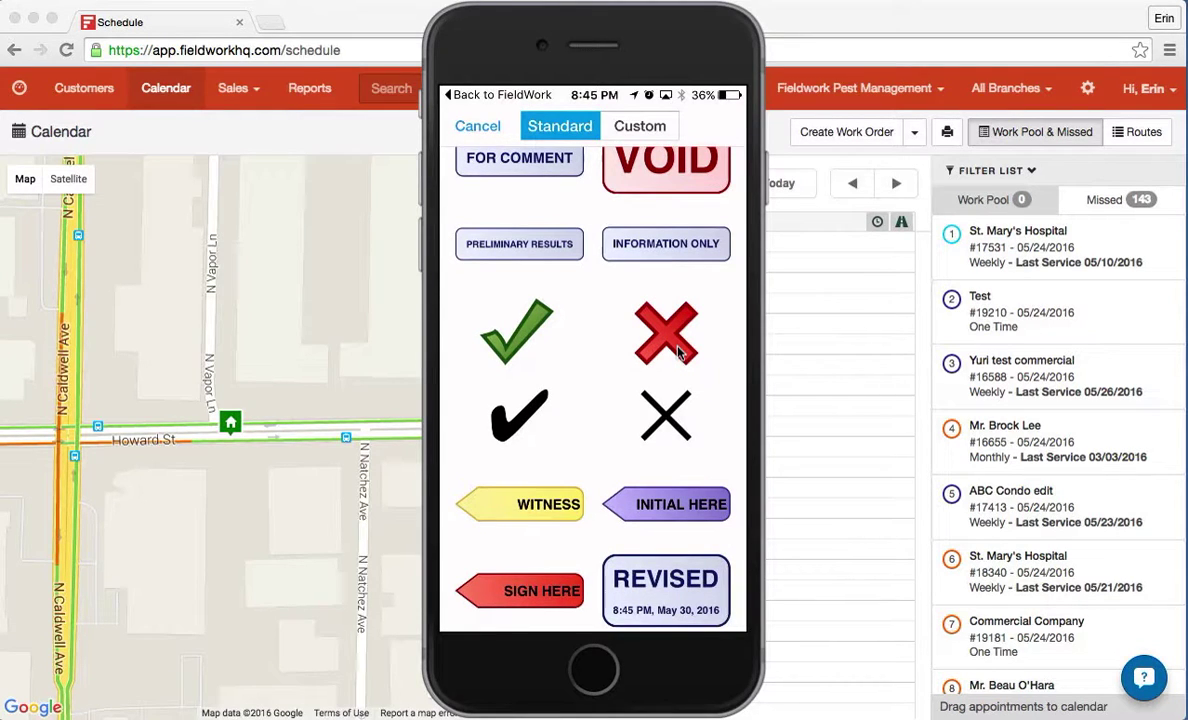
scroll(585, 500, "down", 1)
scroll(588, 510, "down", 2)
scroll(630, 268, "up", 4)
scroll(630, 268, "up", 5)
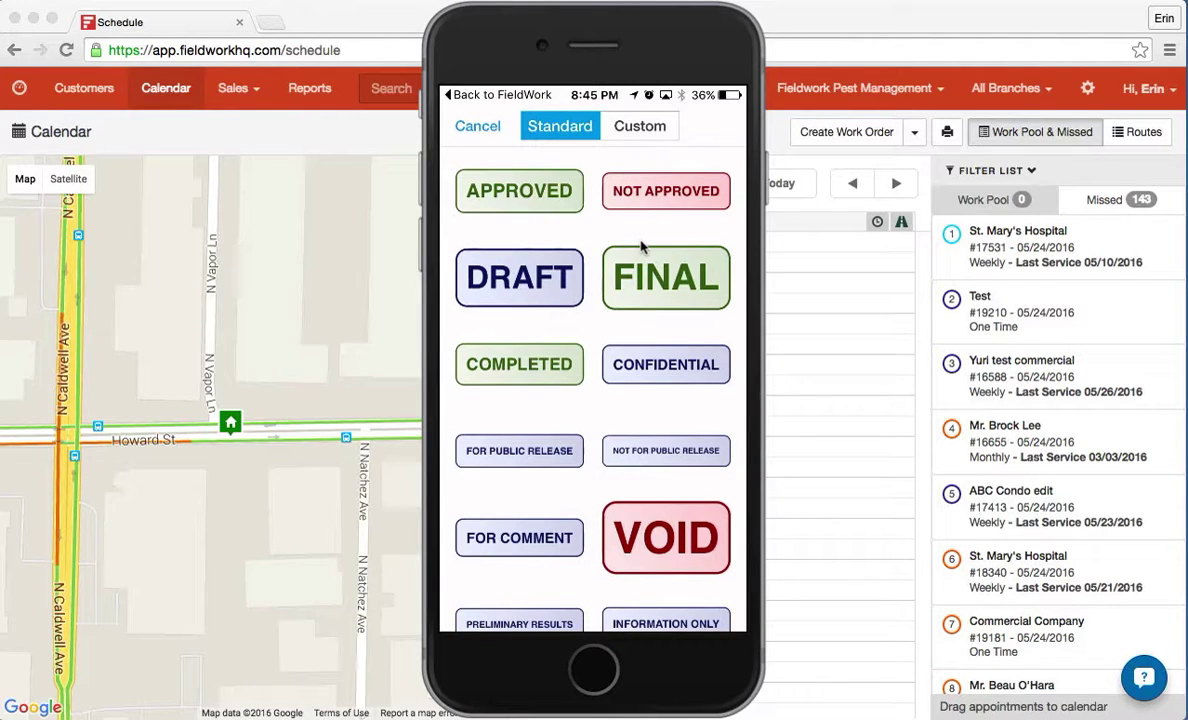
left_click(533, 285)
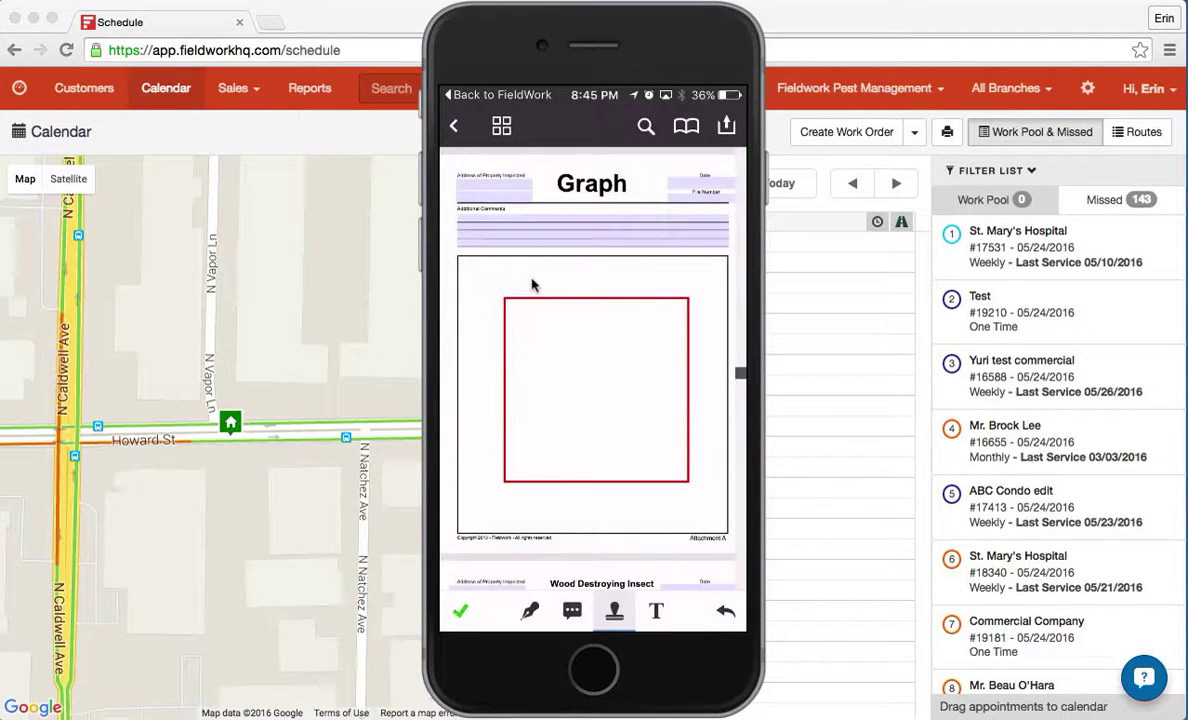
left_click(542, 361)
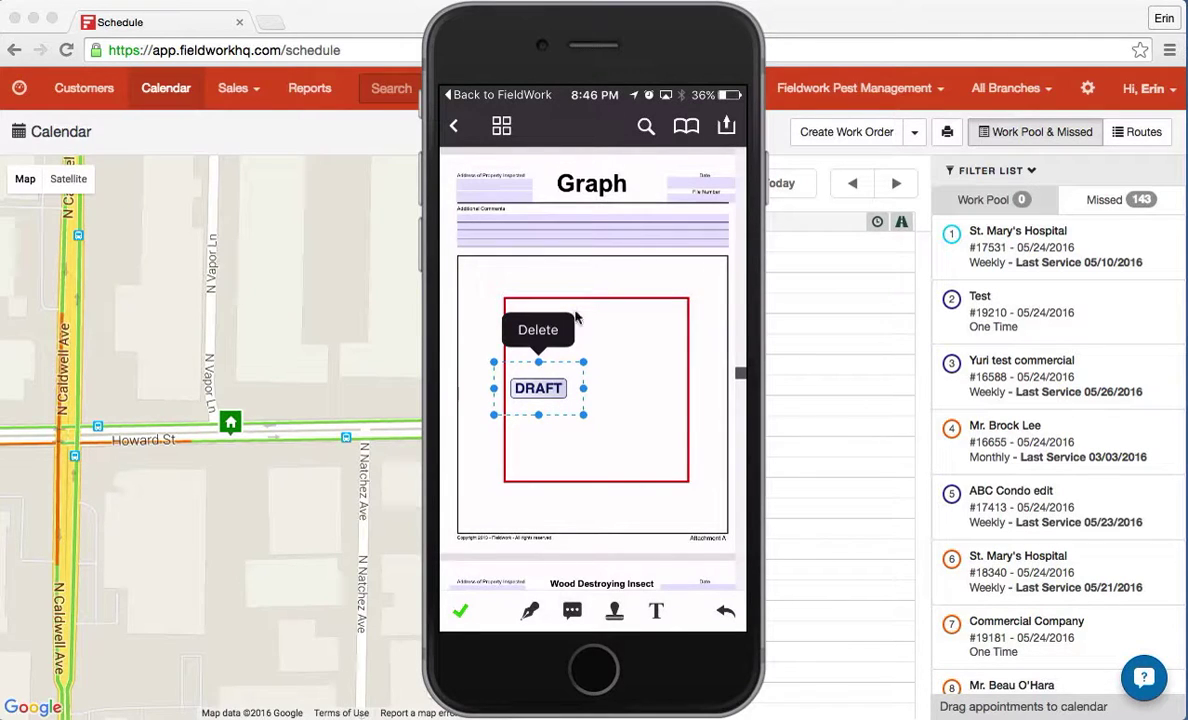
left_click(461, 614)
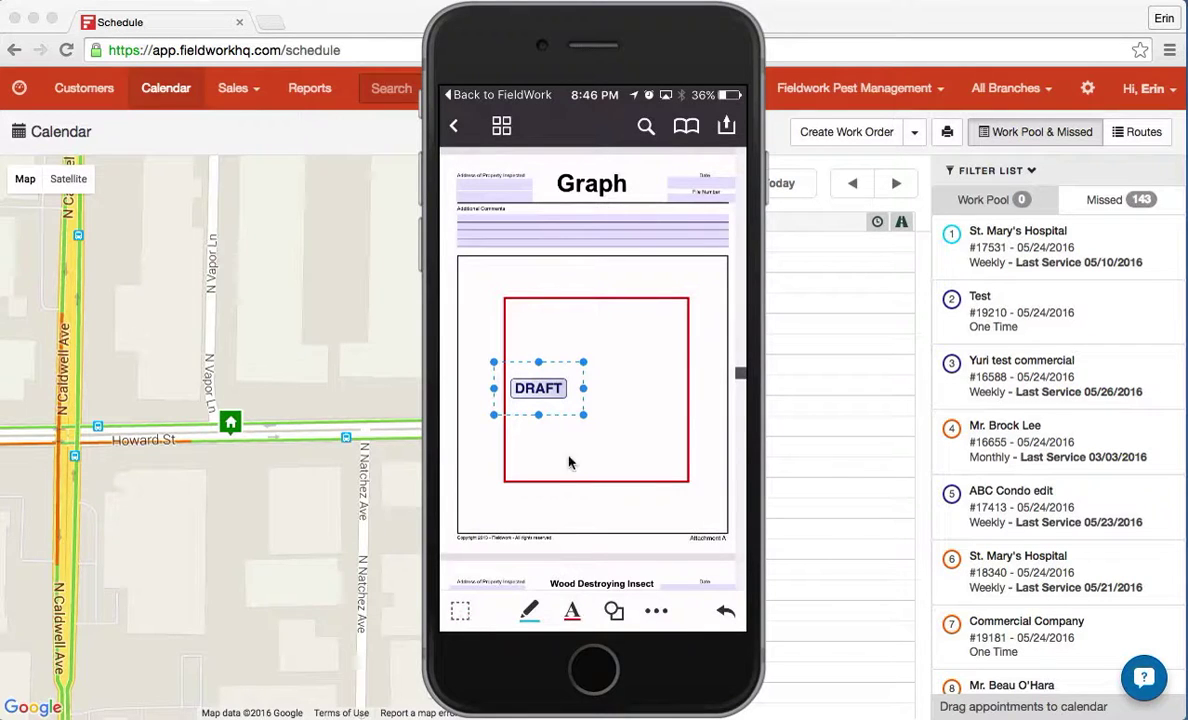
- Export the annotated inspection report as a flattened copy to FieldWork
left_click(729, 128)
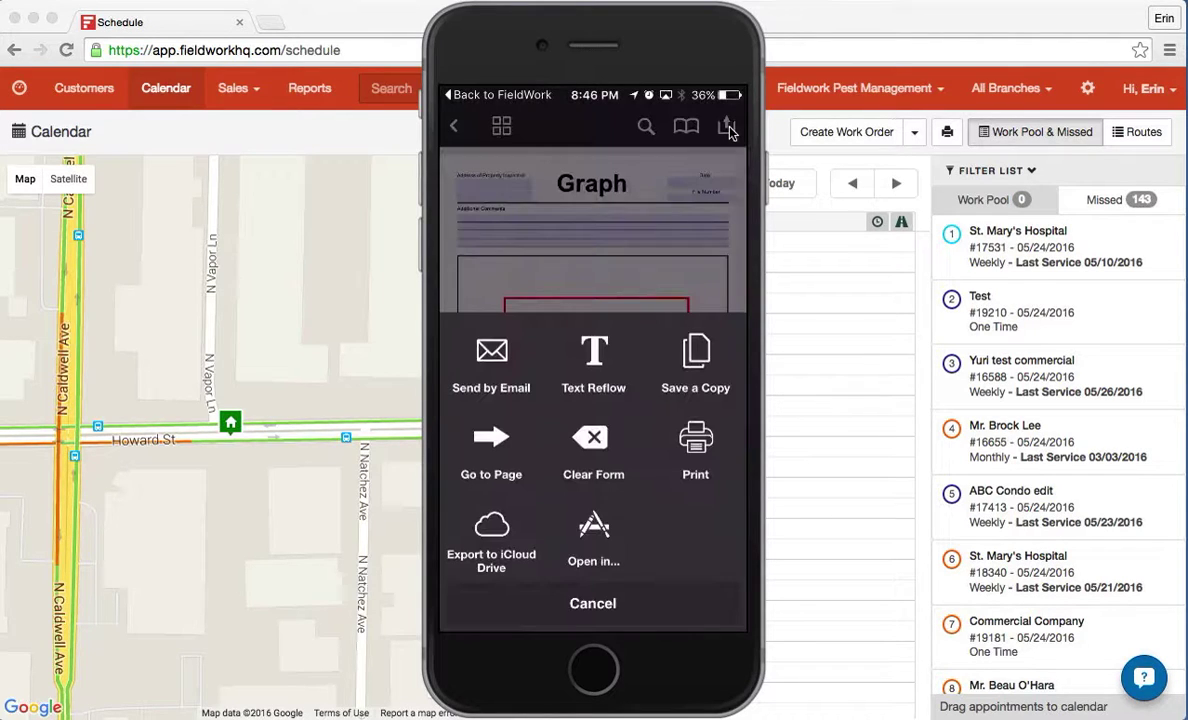
left_click(588, 545)
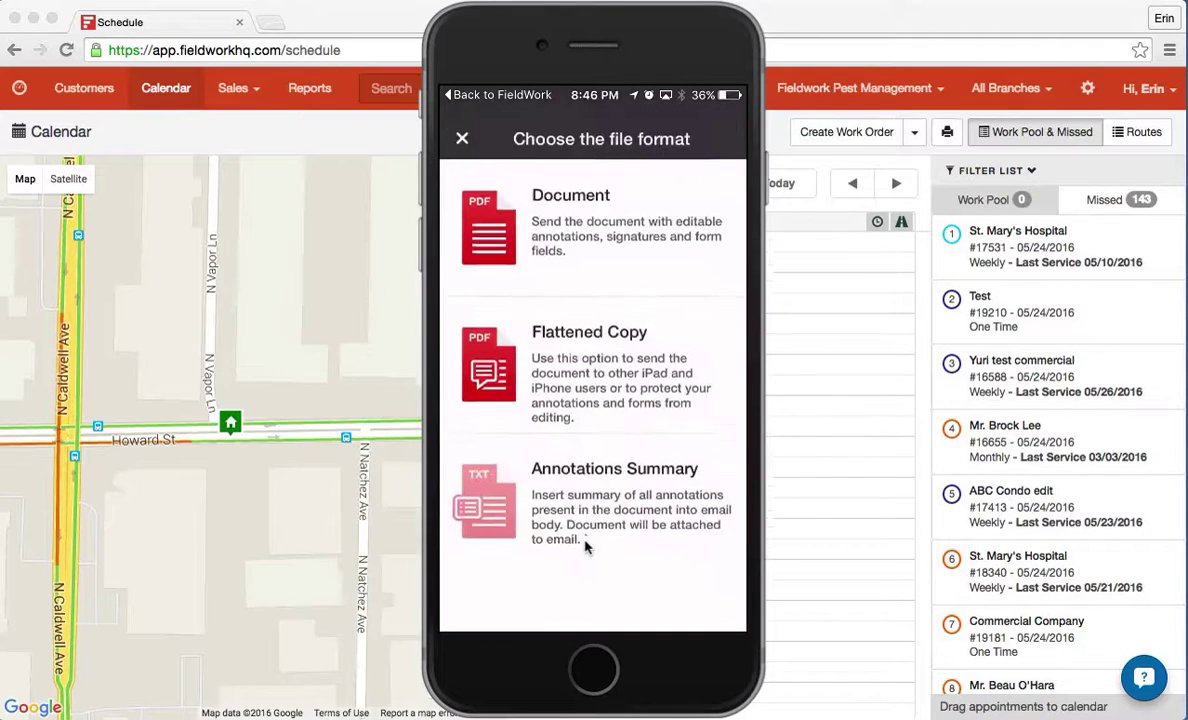
left_click(594, 341)
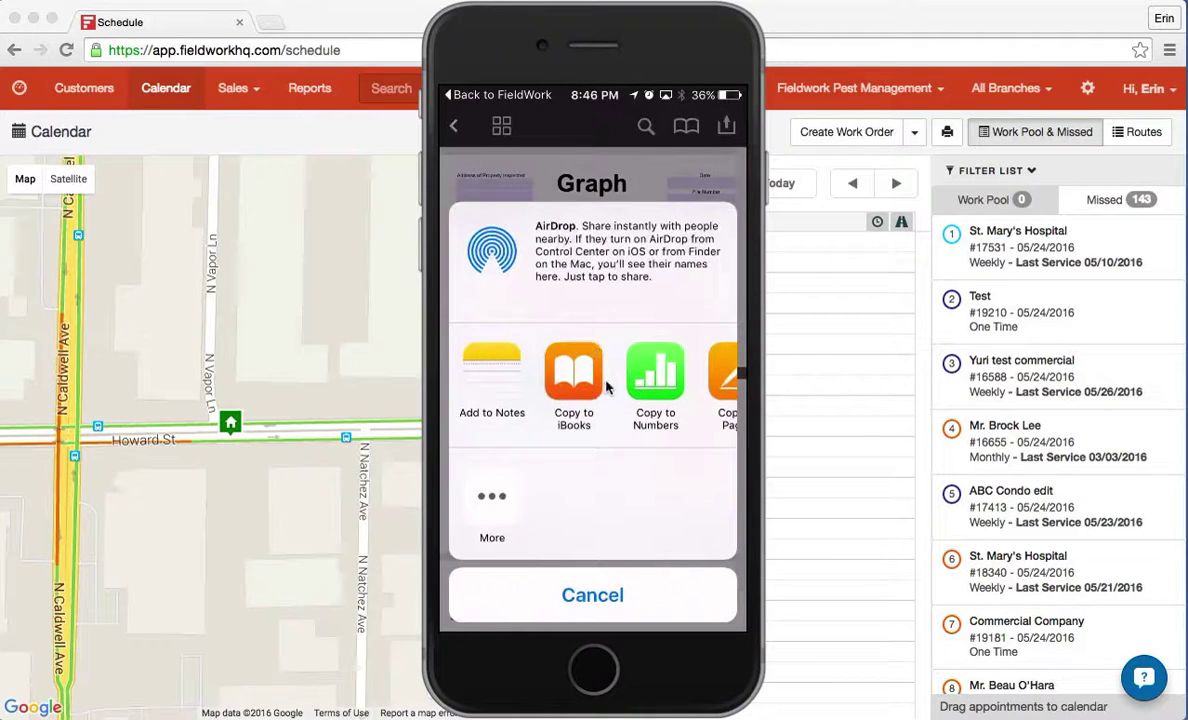
scroll(594, 372, "right", 3)
scroll(600, 383, "right", 2)
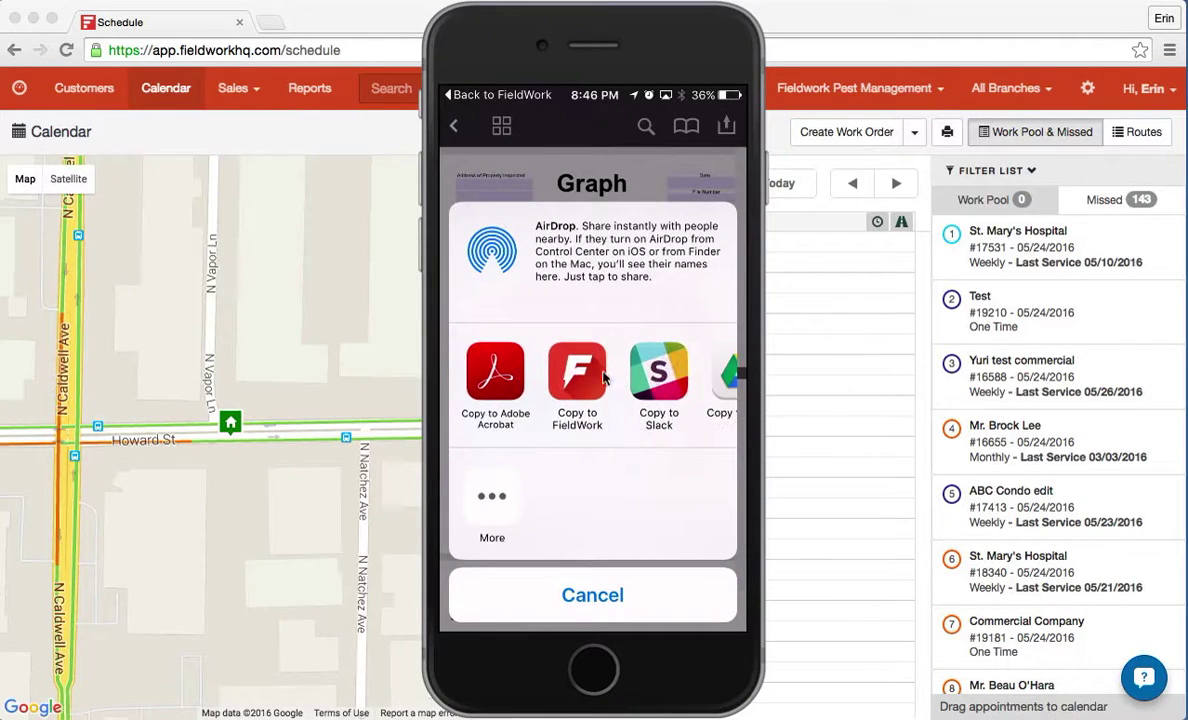
left_click(578, 374)
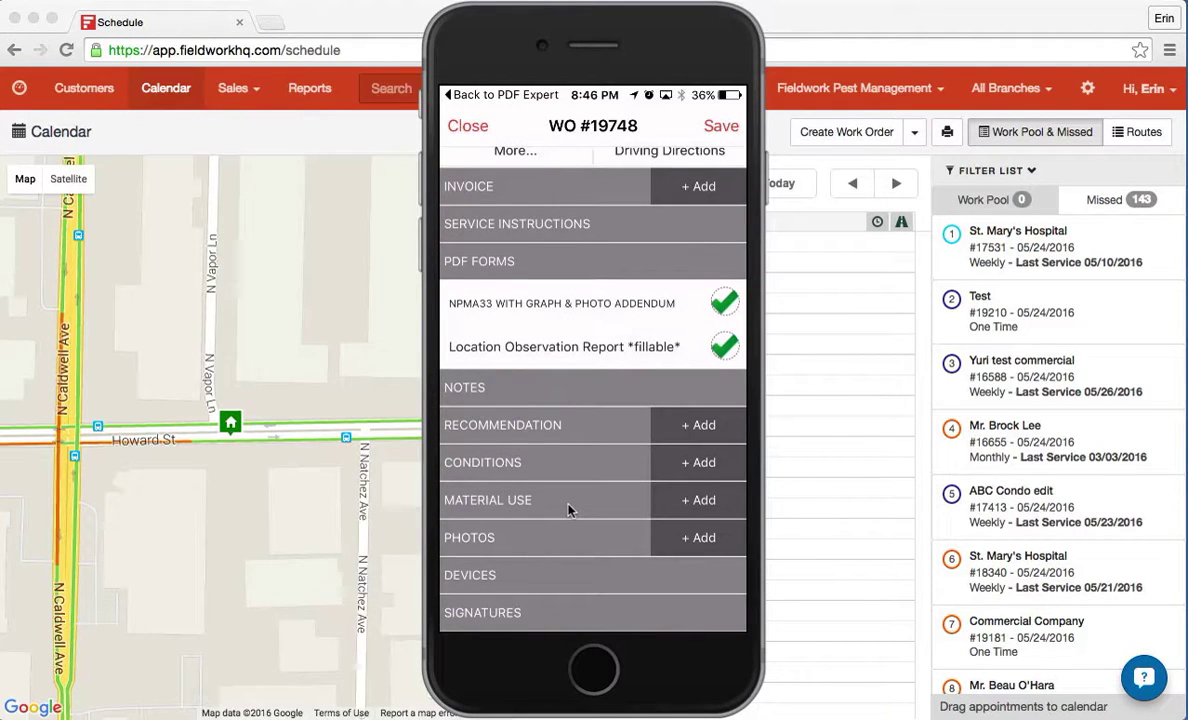
- Add the text "Test" to the work order's Report Findings notes and save it
left_click(549, 391)
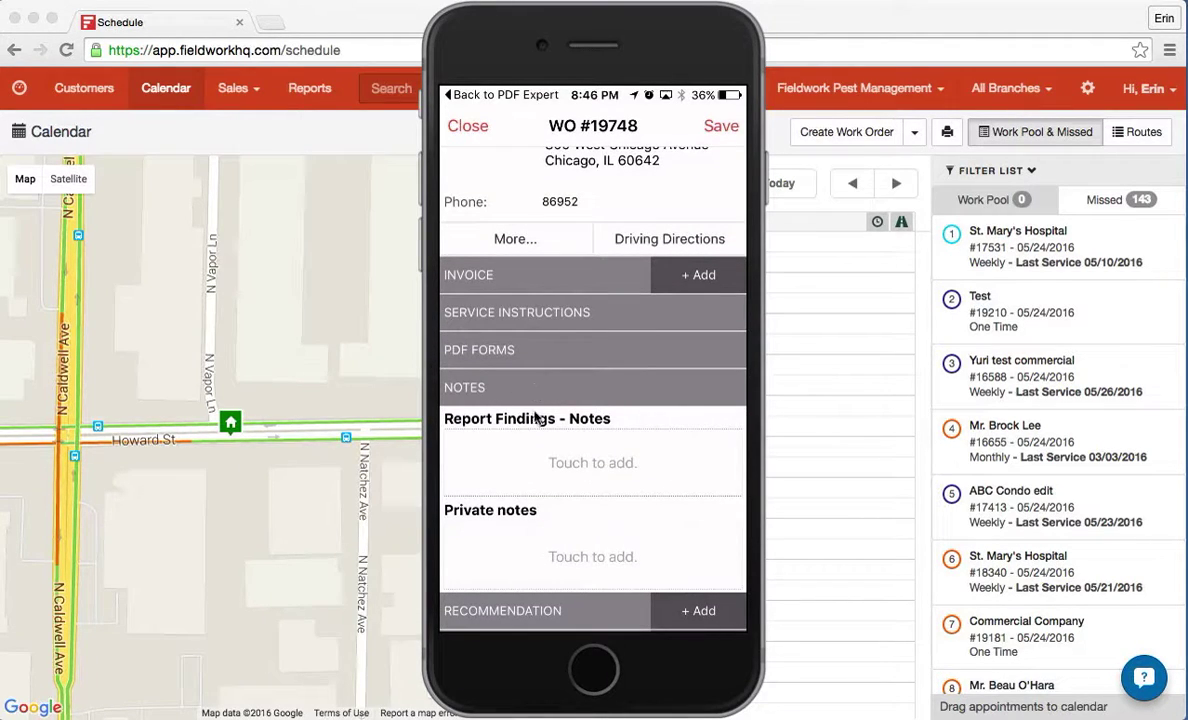
left_click(591, 463)
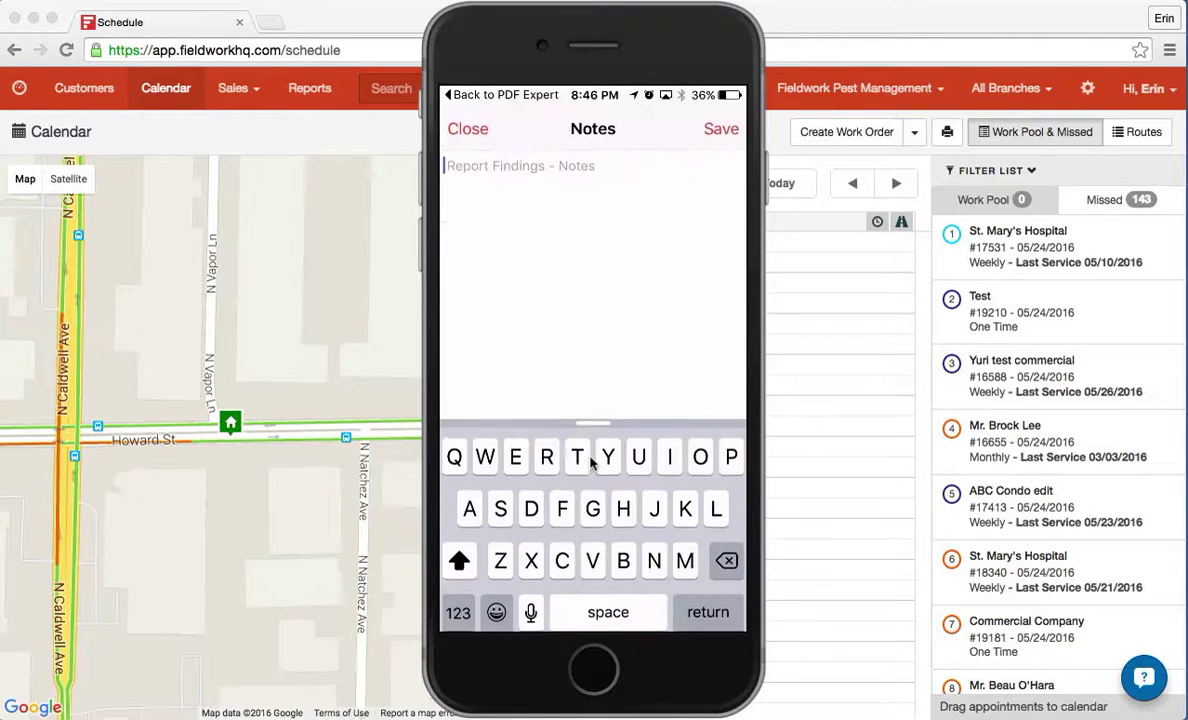
type("Test")
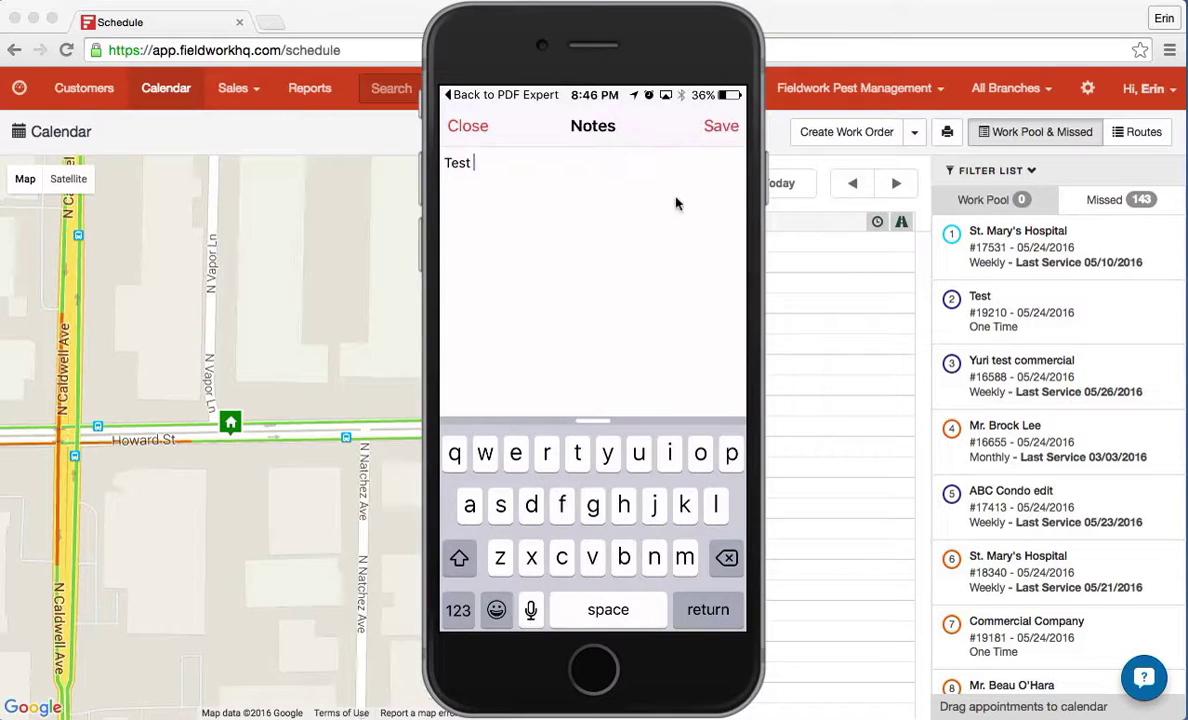
left_click(720, 126)
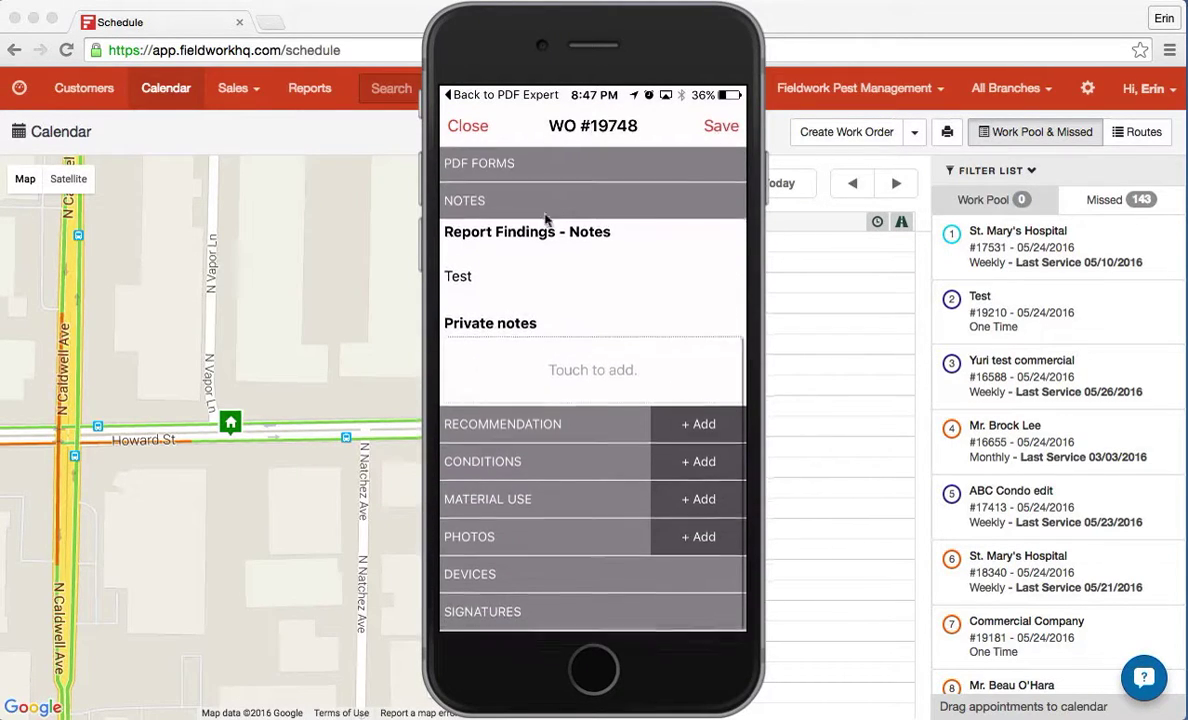
- Enter "Private notes" as the work order's private note
left_click(588, 387)
type("Pr")
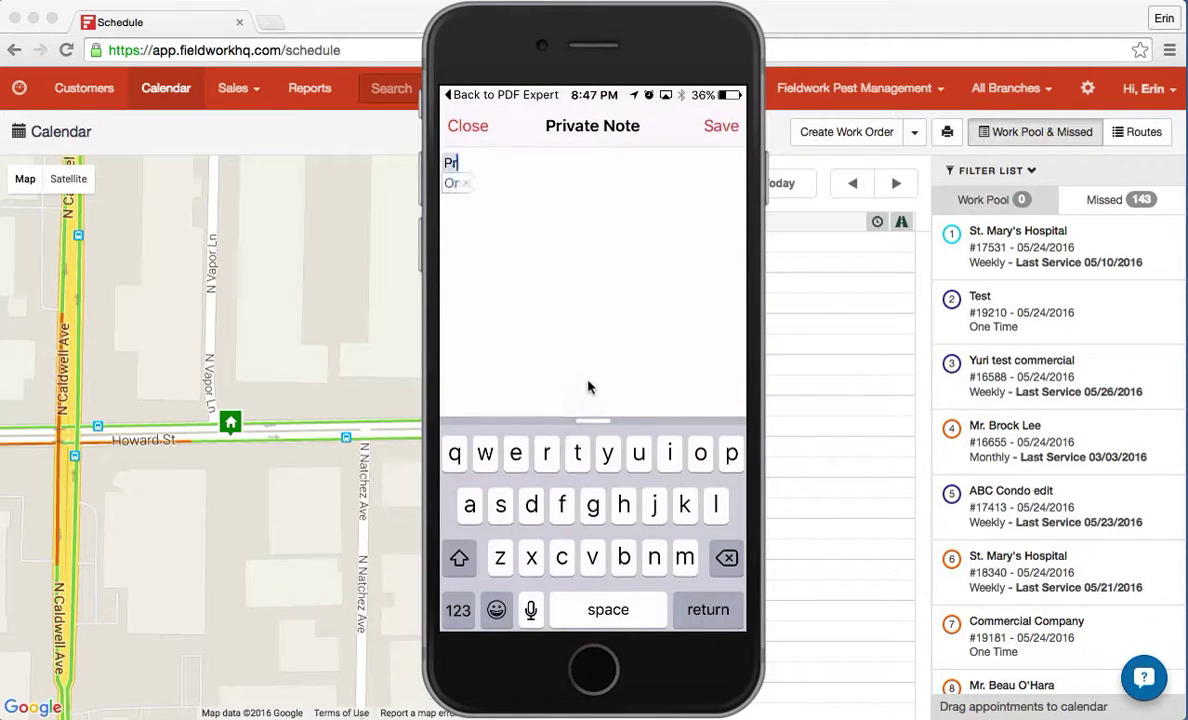
type("ivate ")
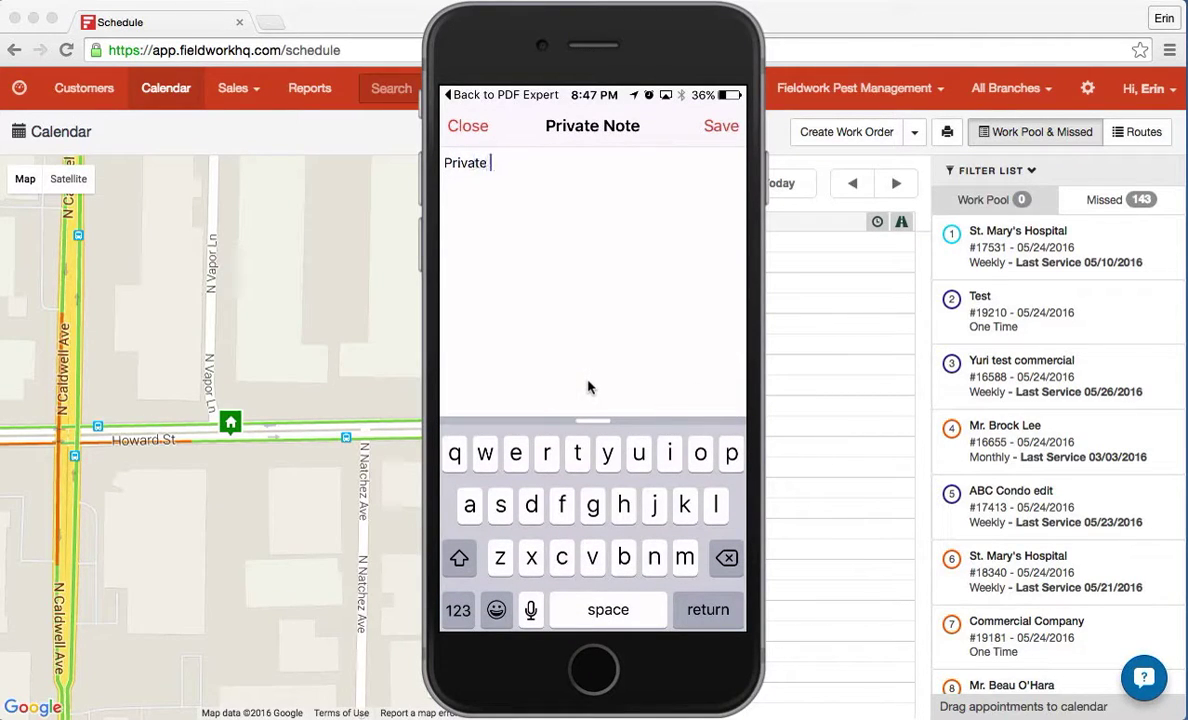
type("notes")
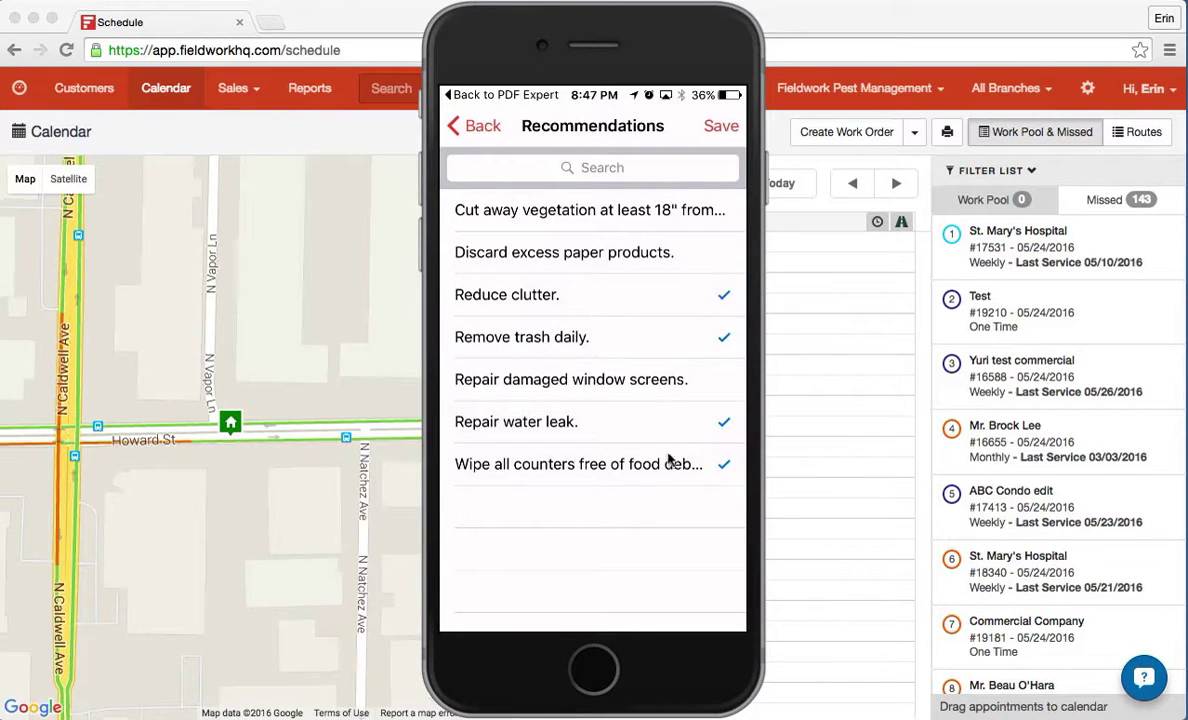
- Save the recommendations "Reduce clutter", "Remove trash daily", "Repair water leak" and "Wipe all counters free of food debris" to the work order
left_click(714, 134)
scroll(593, 400, "down", 4)
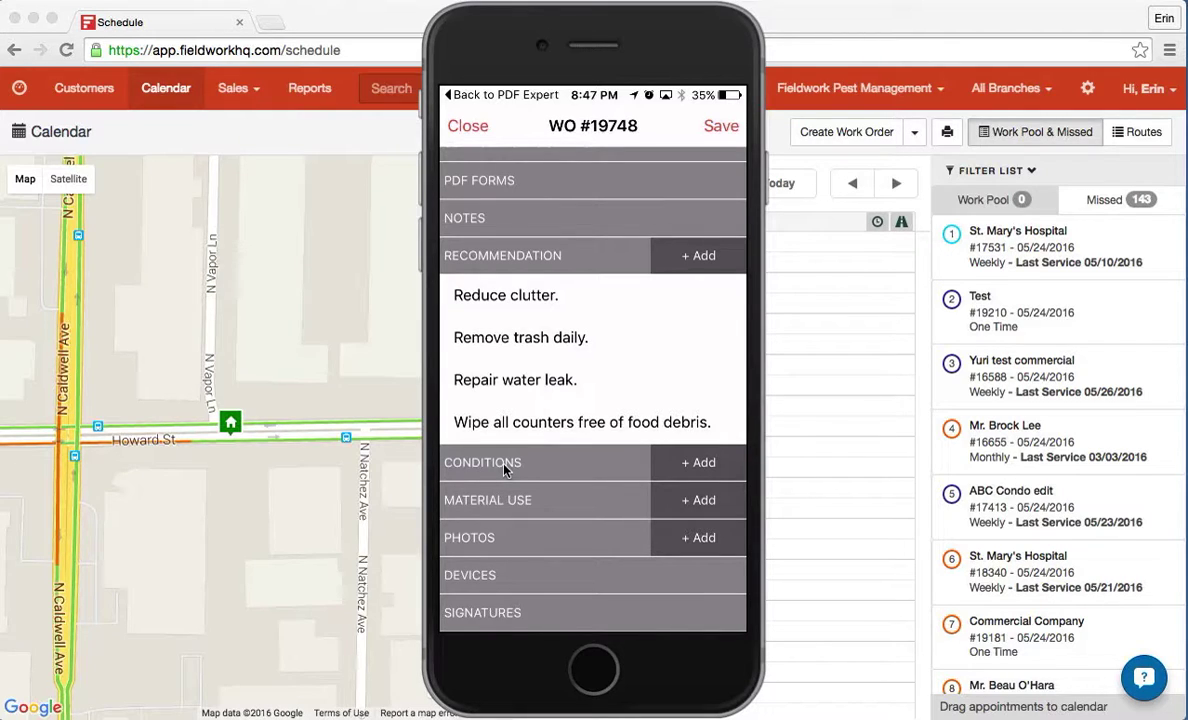
- Add a material usage entry for CONTRAC ALL-WEATHER BLOX with a quantity of 8
left_click(561, 510)
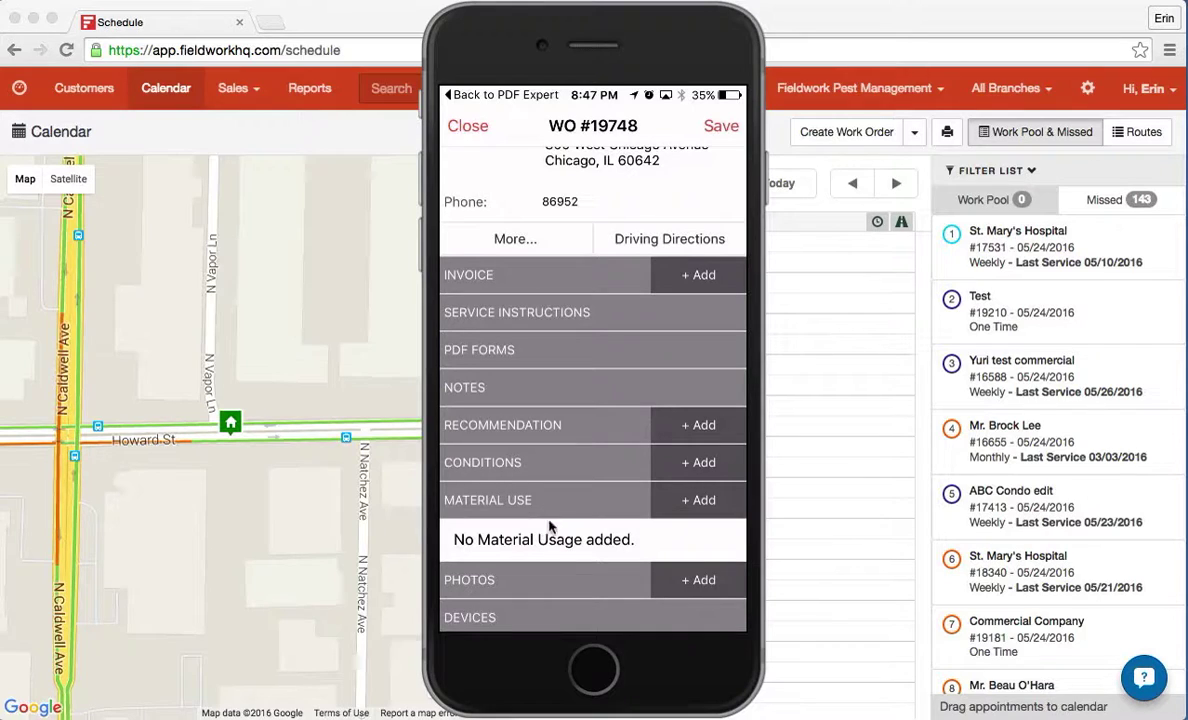
left_click(700, 502)
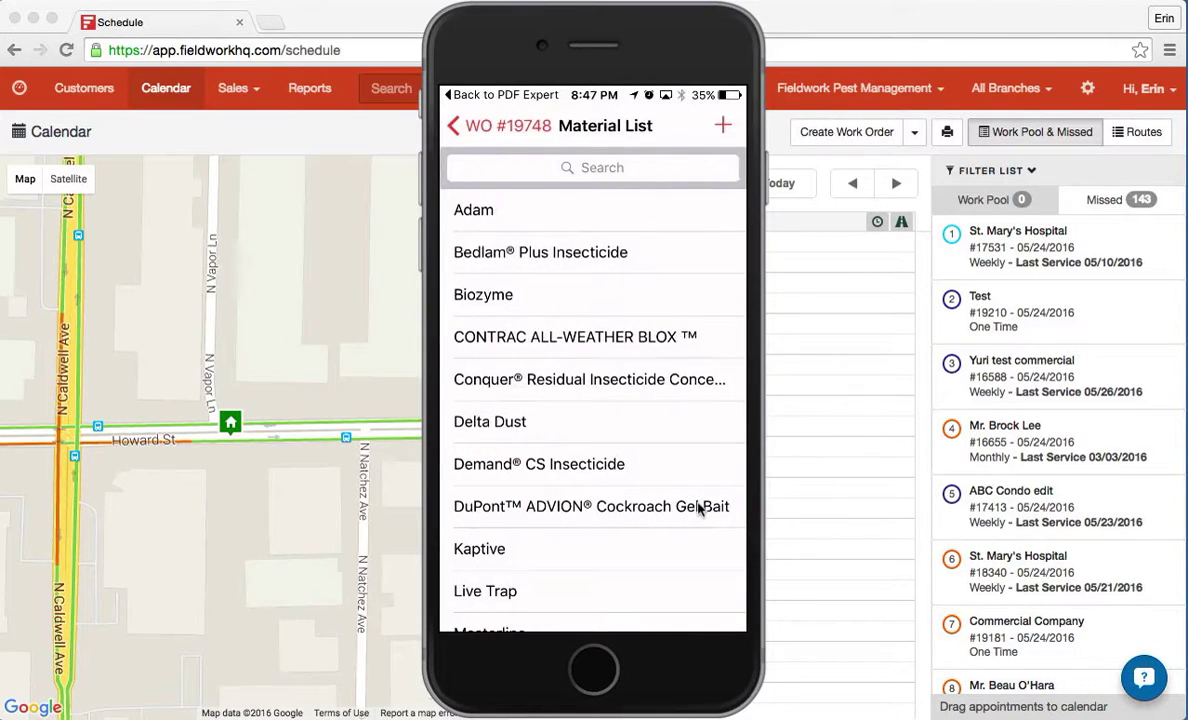
left_click(537, 342)
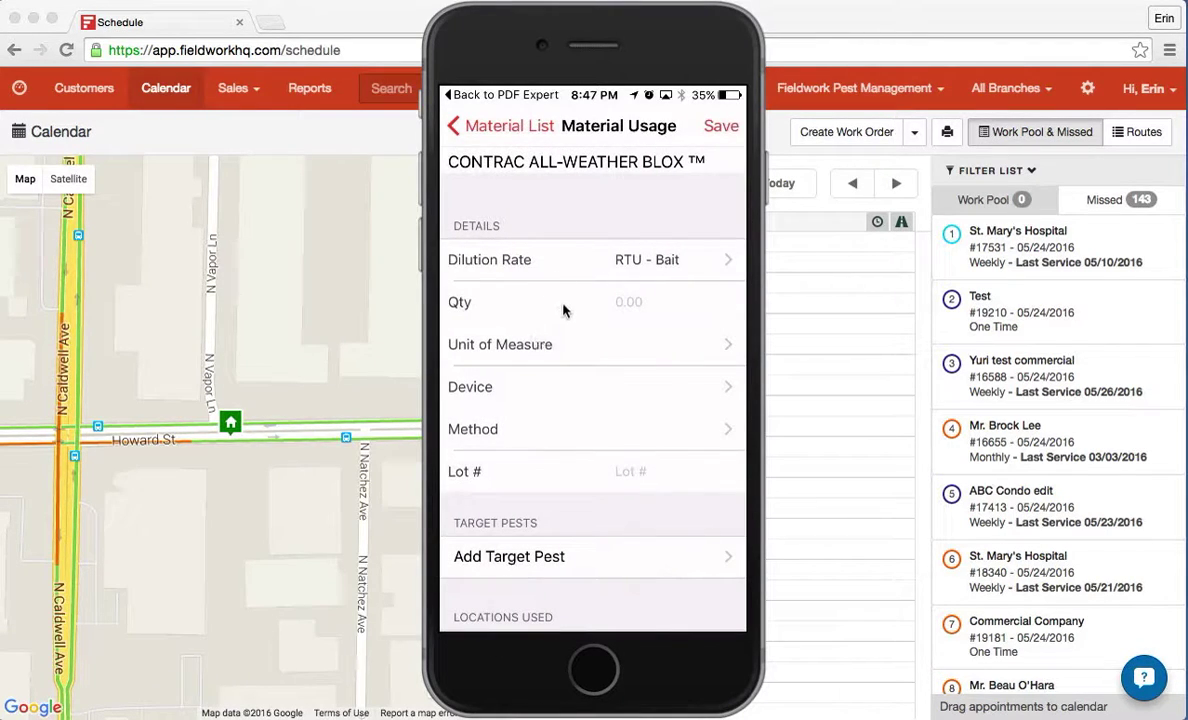
left_click(563, 305)
type("8")
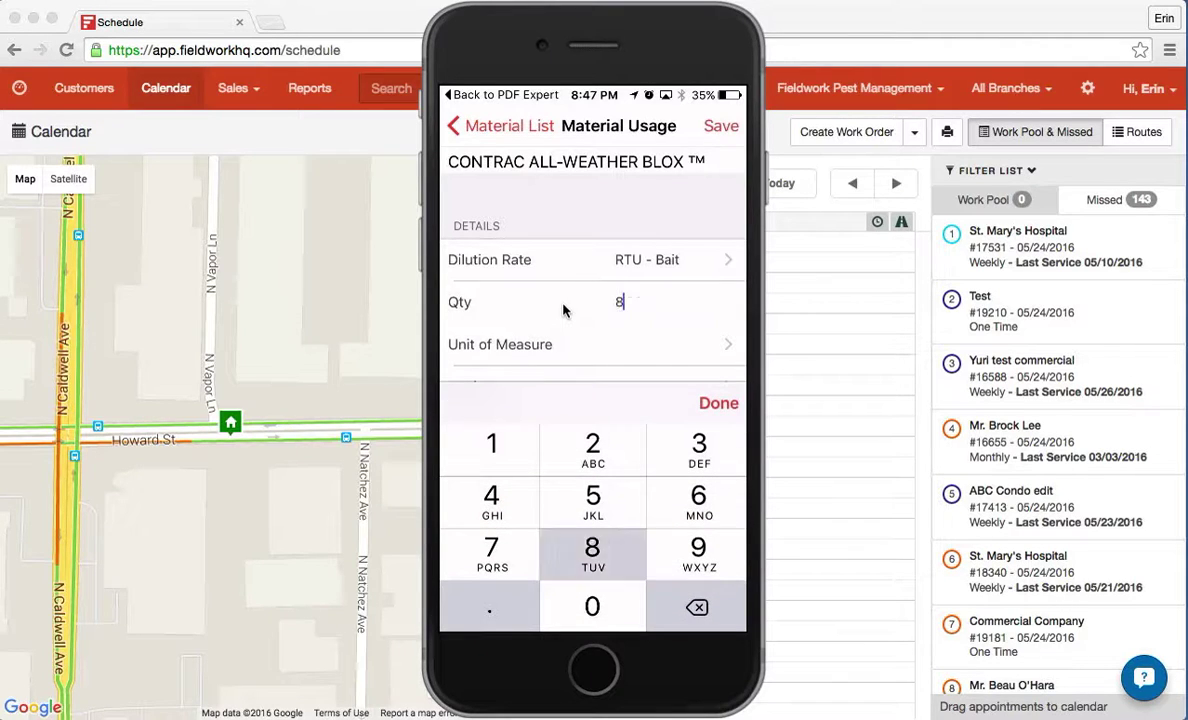
scroll(563, 311, "down", 3)
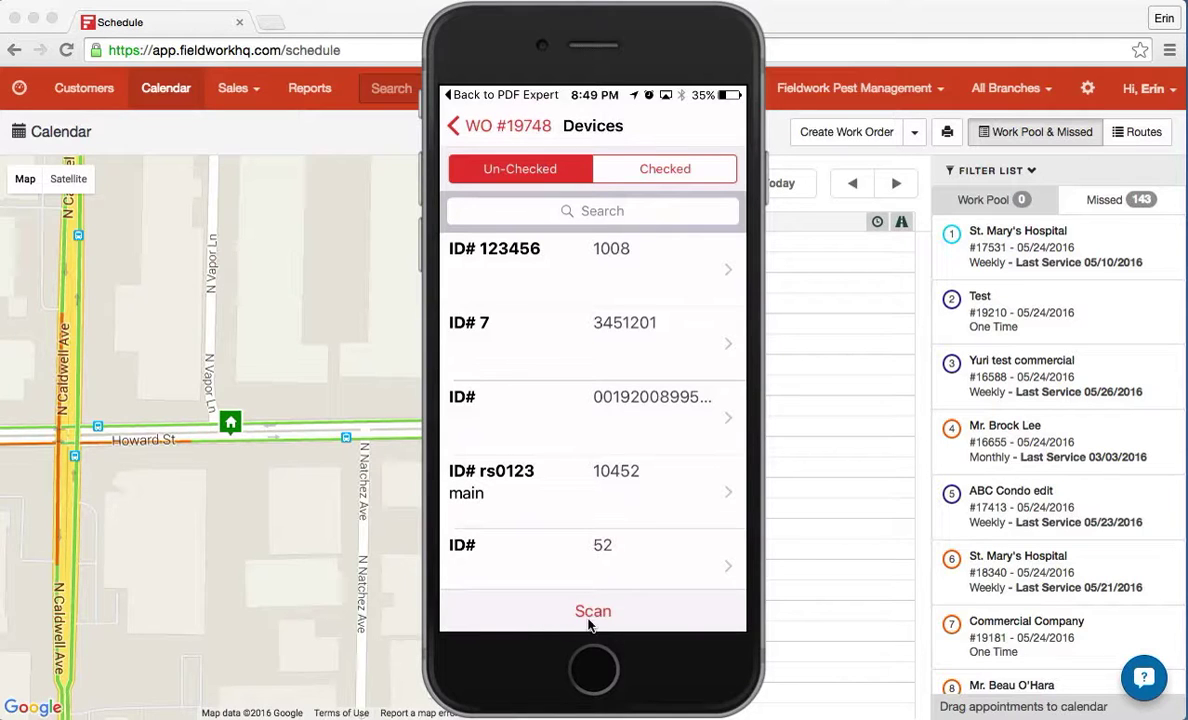
- Leave the Devices list and return to the work order
left_click(494, 127)
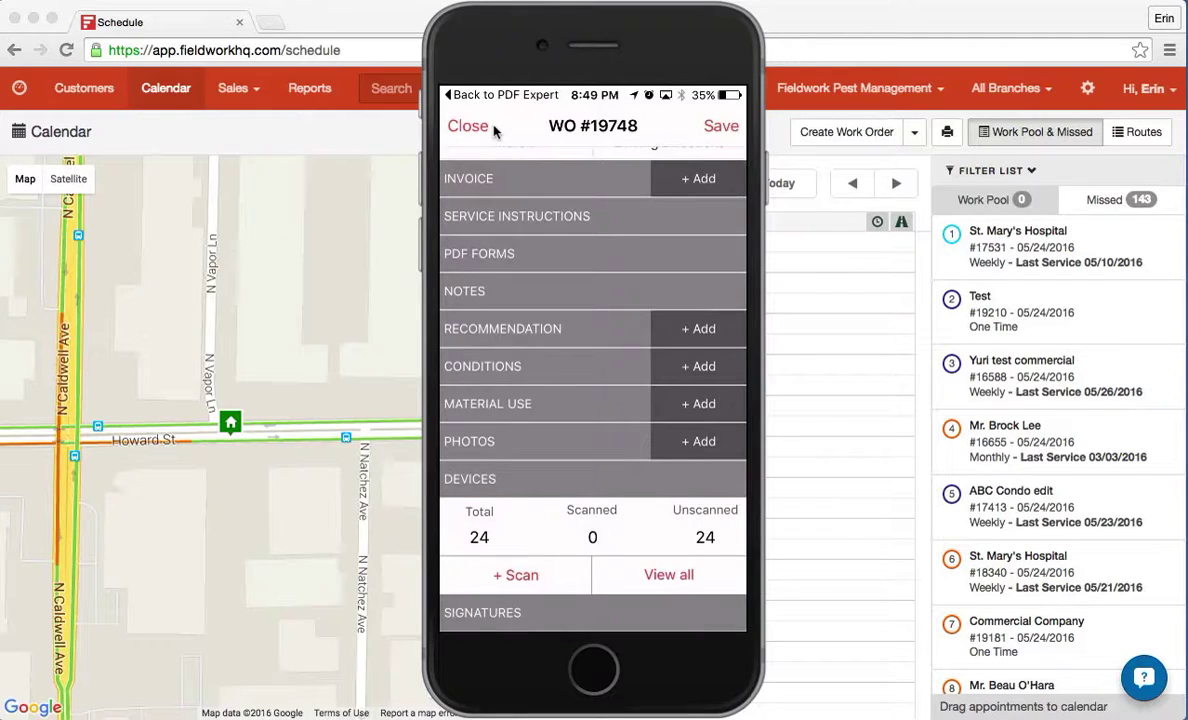
- Add handwritten customer and technician signatures to the work order
left_click(520, 625)
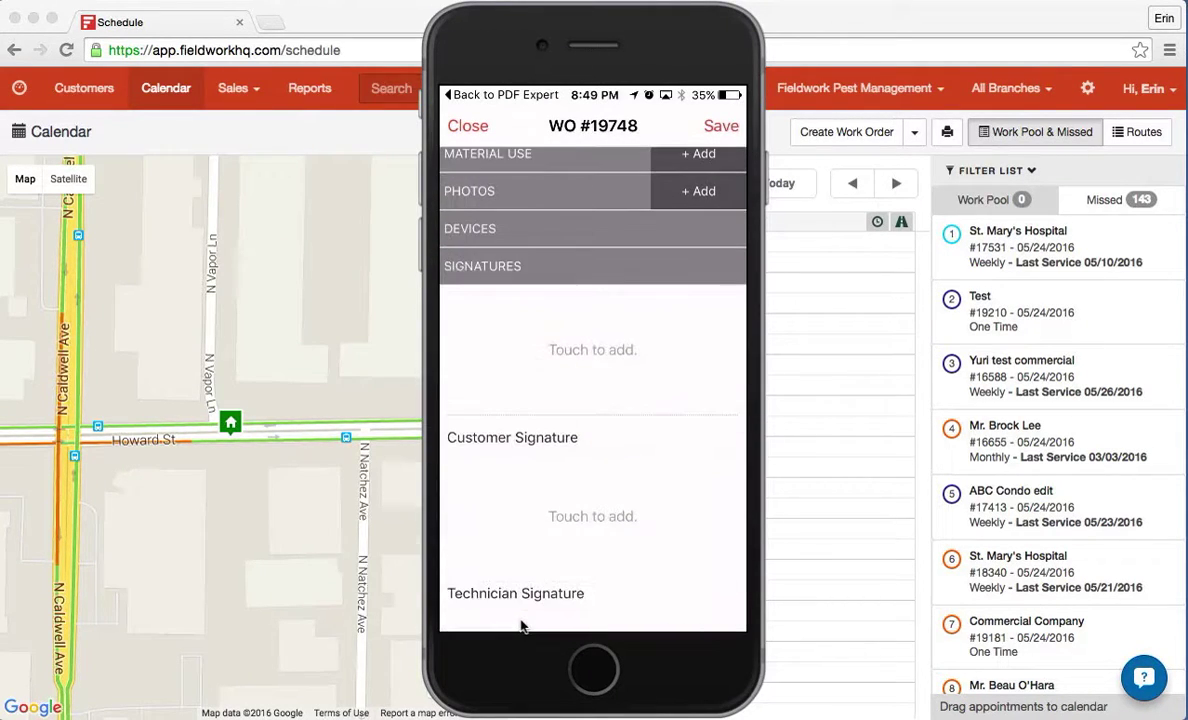
left_click(588, 360)
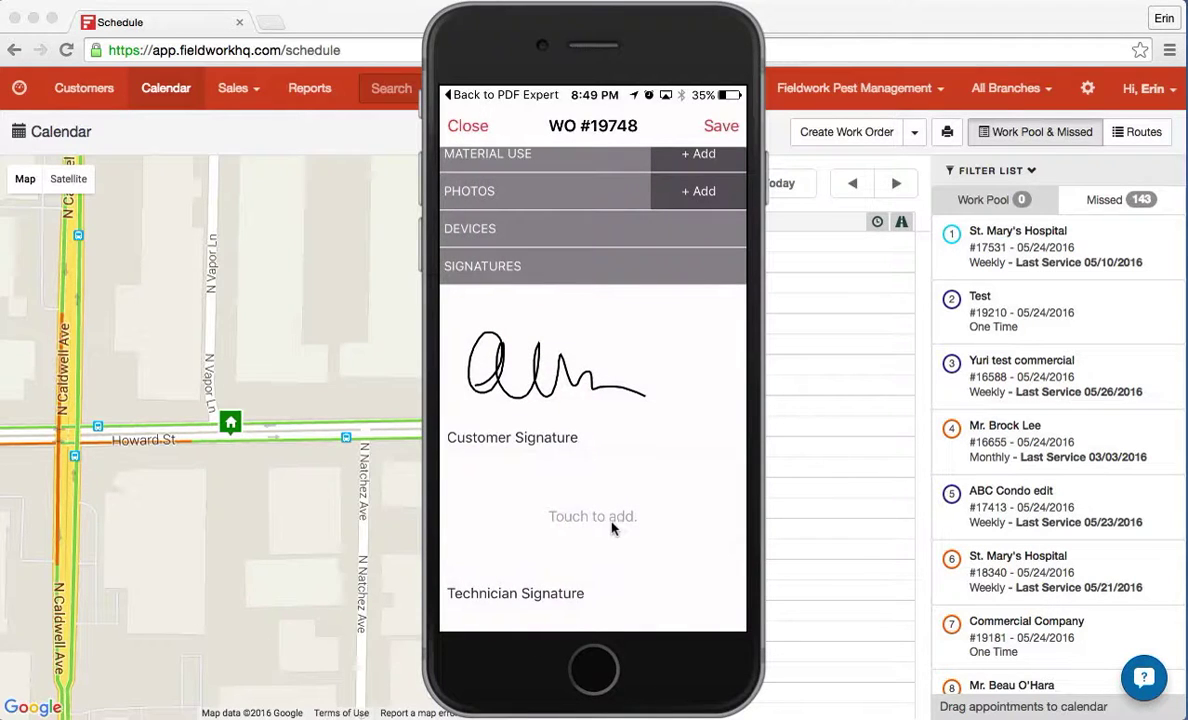
left_click(613, 528)
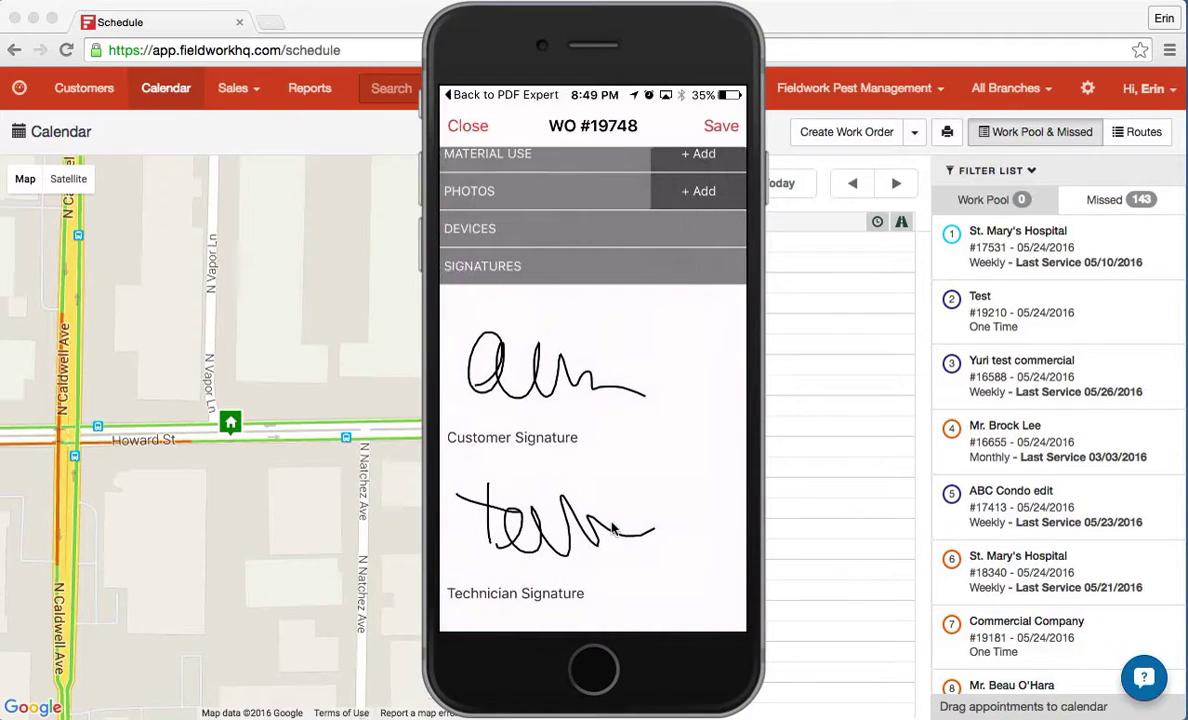
- Save the work order with the Complete & Exit option and check its entry in the May 22 schedule
left_click(726, 126)
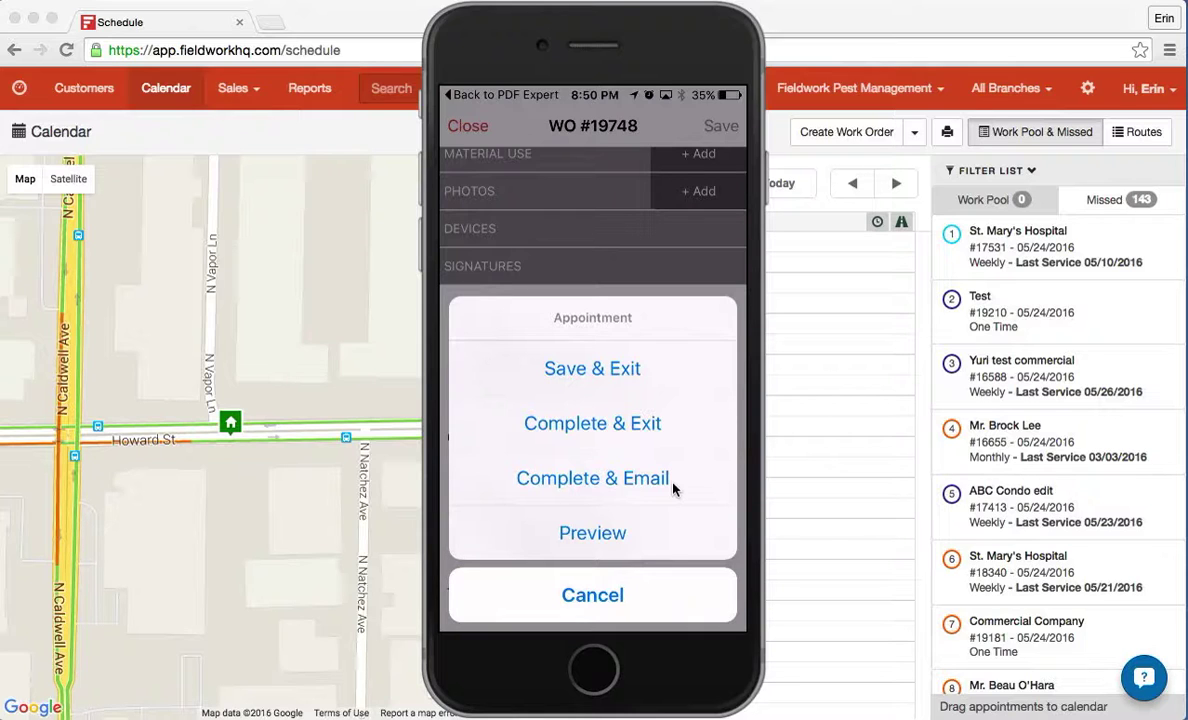
left_click(652, 426)
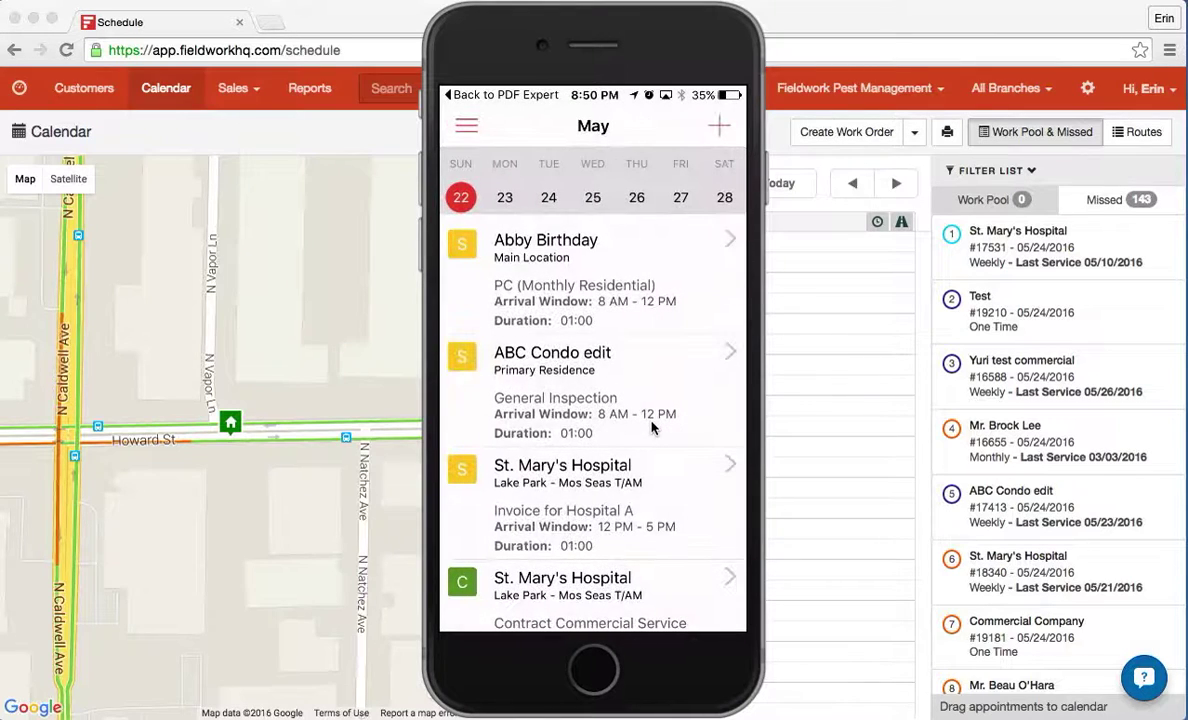
scroll(652, 426, "down", 2)
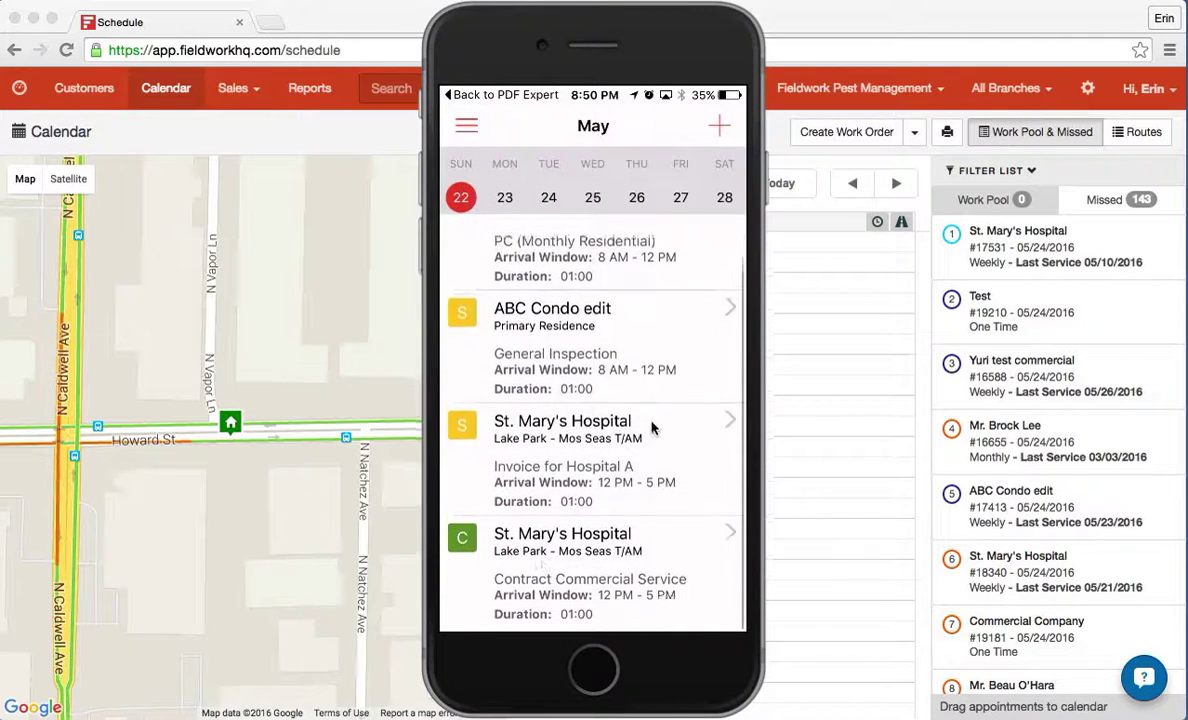